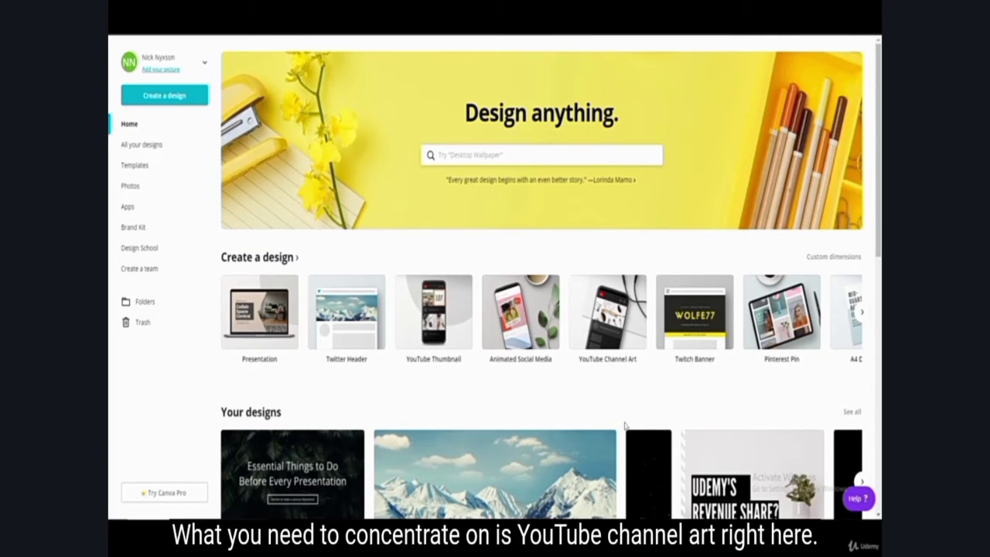
# Step: Search the design types for "youtube" and open the YouTube Icon template collection
pyautogui.click(862, 313)
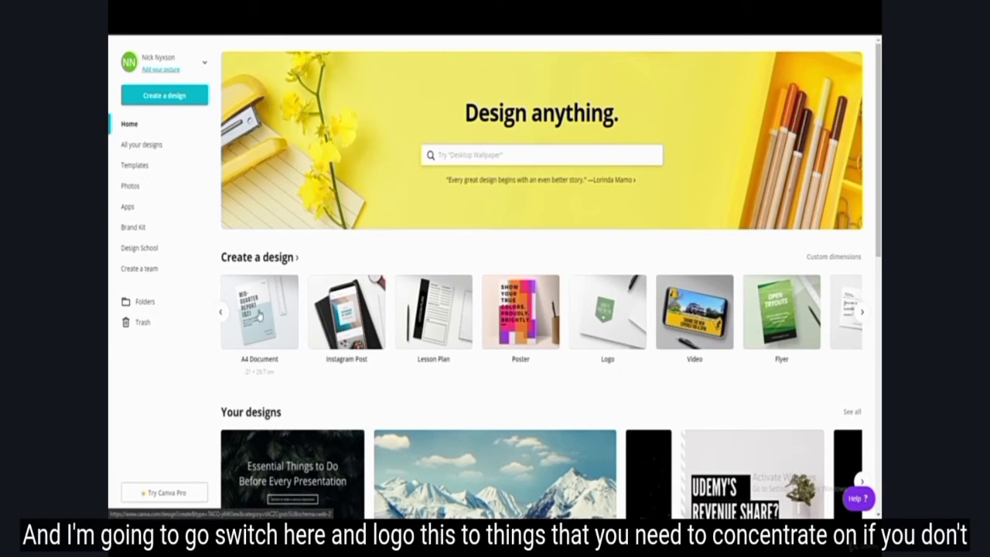
pyautogui.click(217, 312)
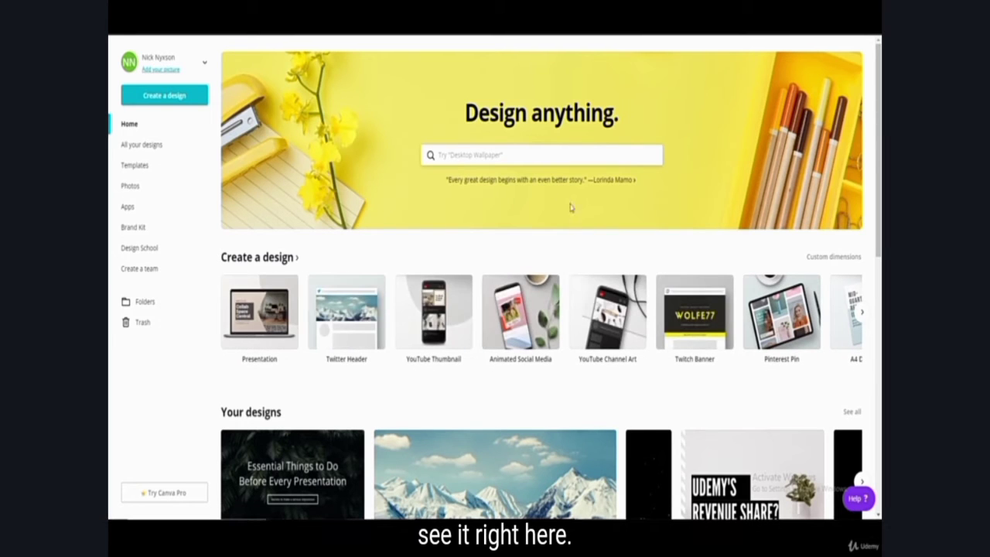
pyautogui.click(511, 154)
pyautogui.write('logo')
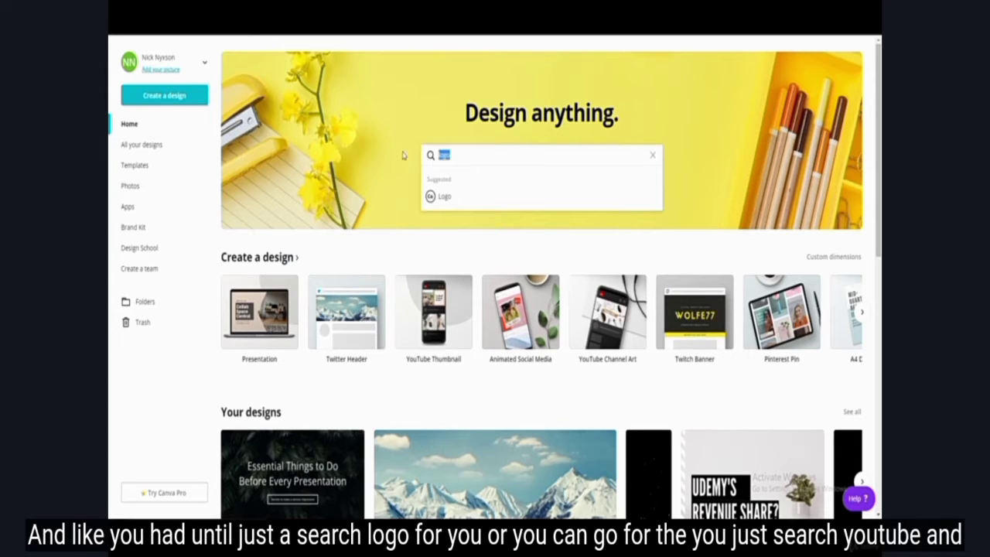
pyautogui.write('youtube')
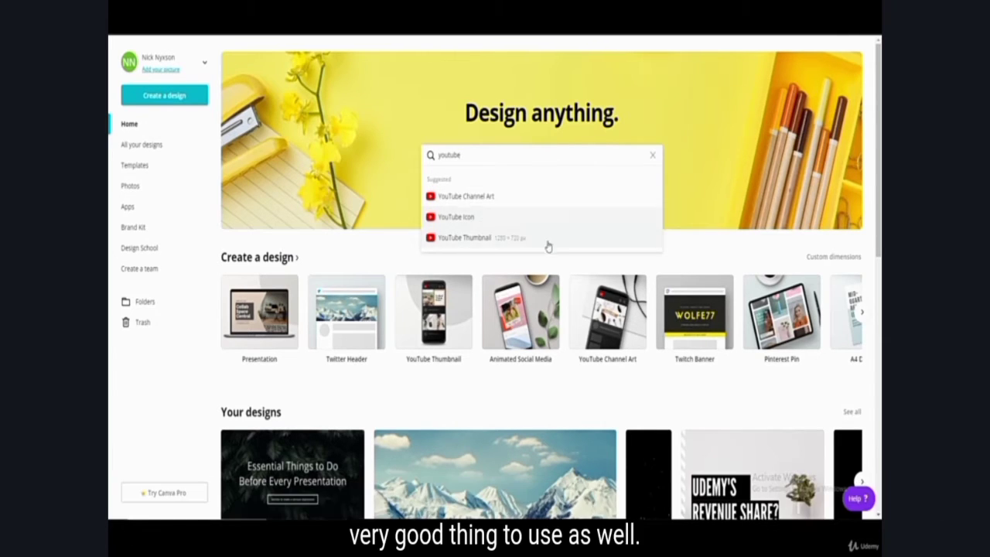
pyautogui.click(474, 219)
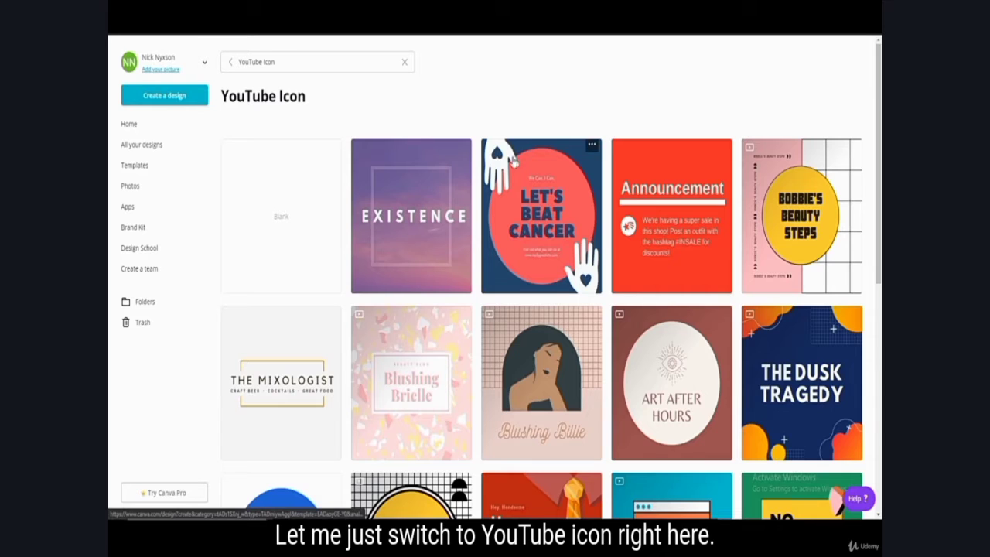
# Step: Browse the YouTube Icon templates and compare them with the logo template categories, such as Cafe, DJ and Games / Recreation
pyautogui.scroll(-1, 368, 198)
pyautogui.scroll(2, 371, 199)
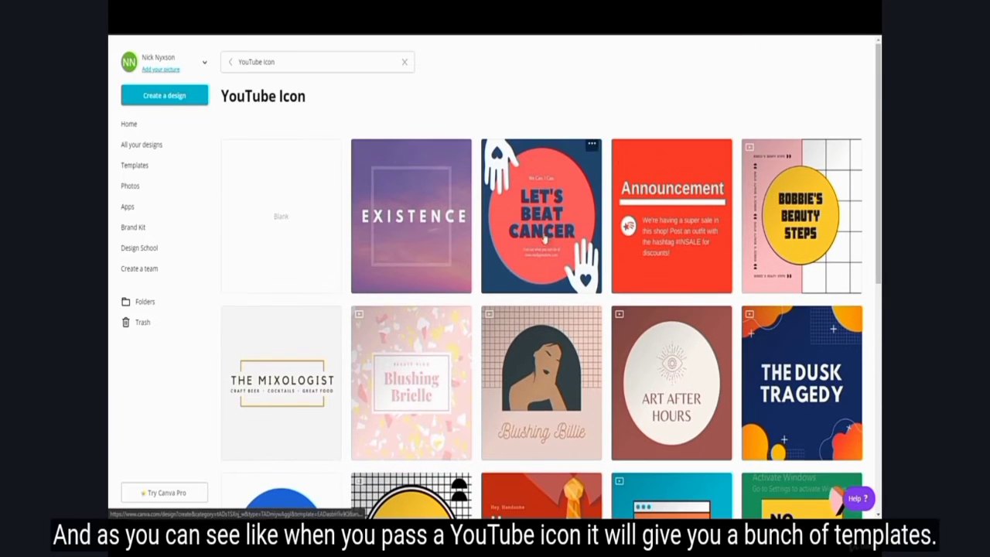
pyautogui.scroll(-5, 523, 195)
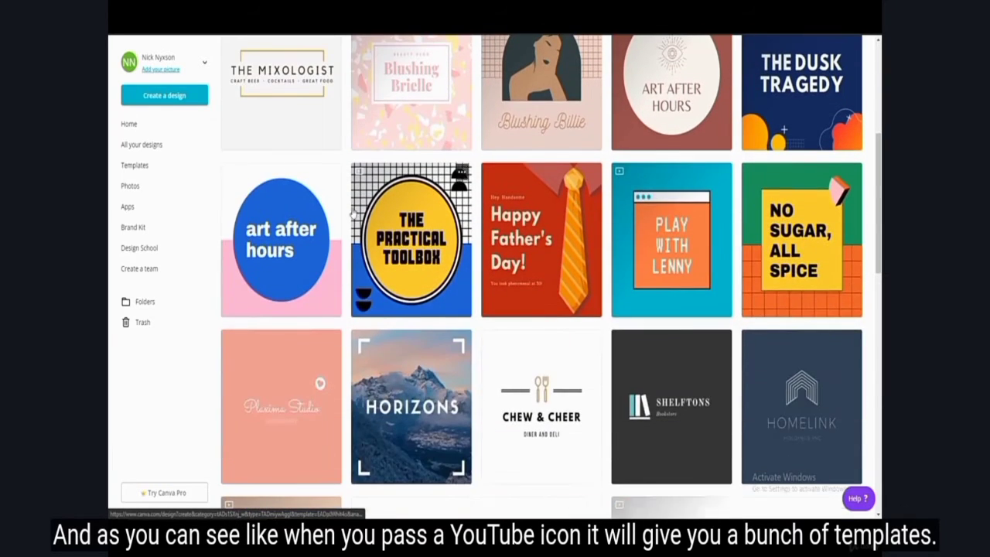
pyautogui.scroll(6, 667, 318)
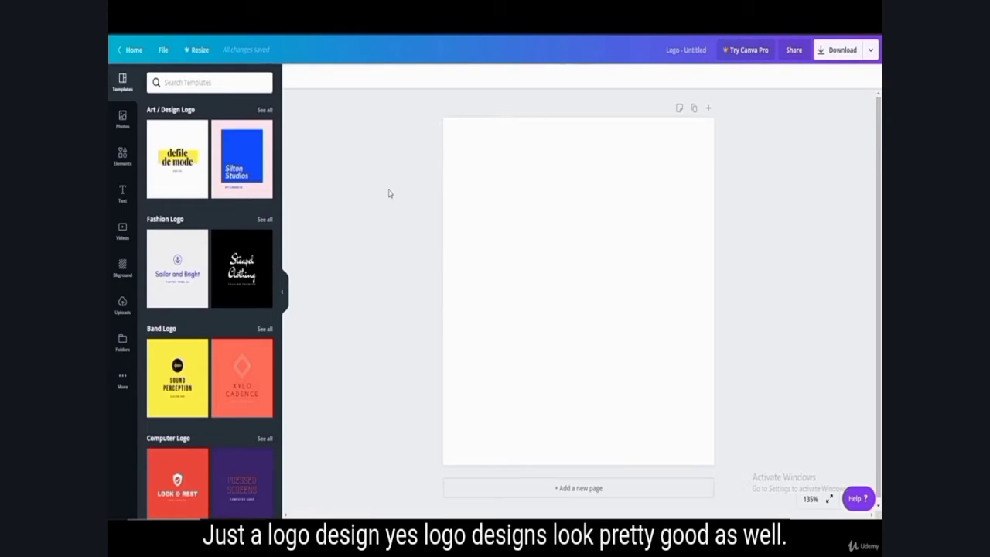
pyautogui.scroll(-4, 237, 313)
pyautogui.scroll(-14, 238, 313)
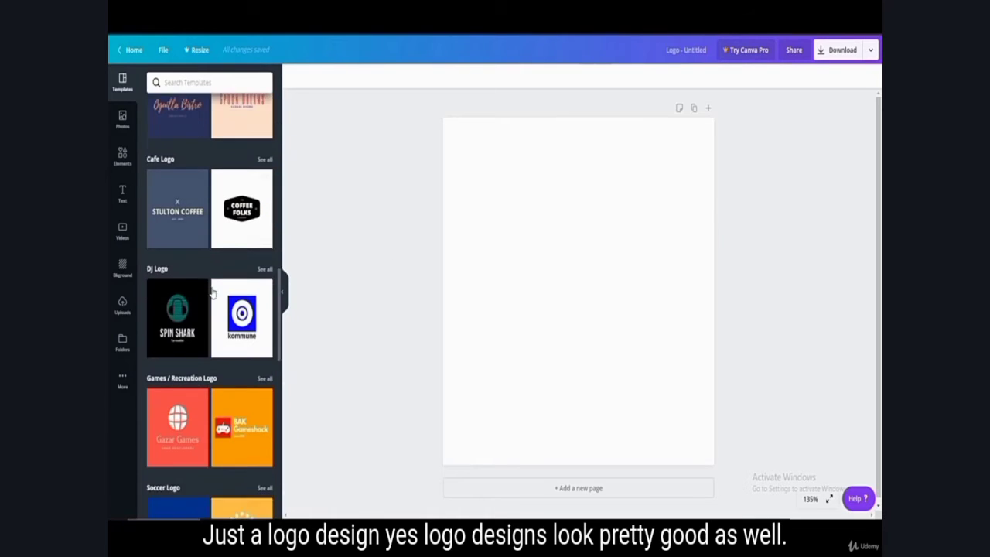
pyautogui.scroll(6, 196, 390)
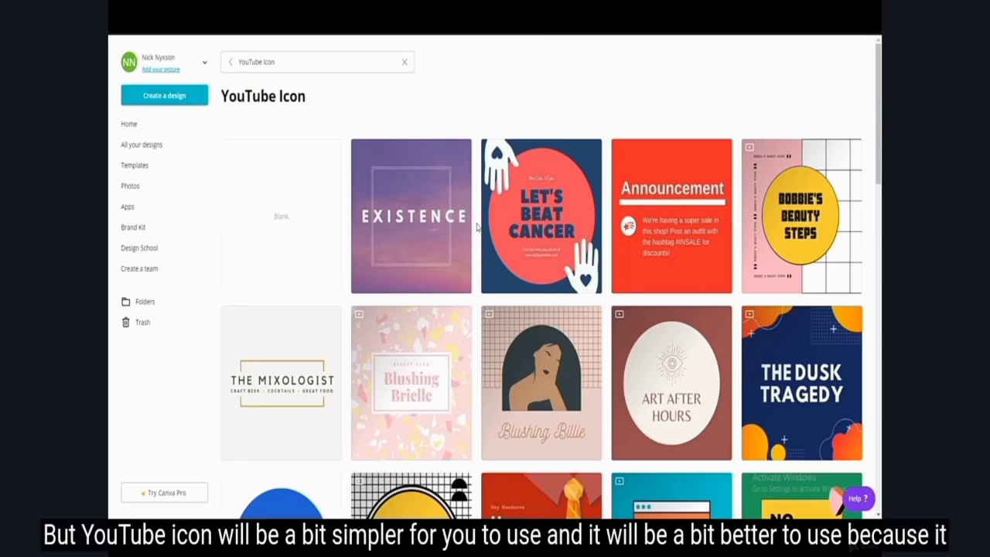
pyautogui.scroll(-3, 434, 312)
pyautogui.scroll(-1, 433, 312)
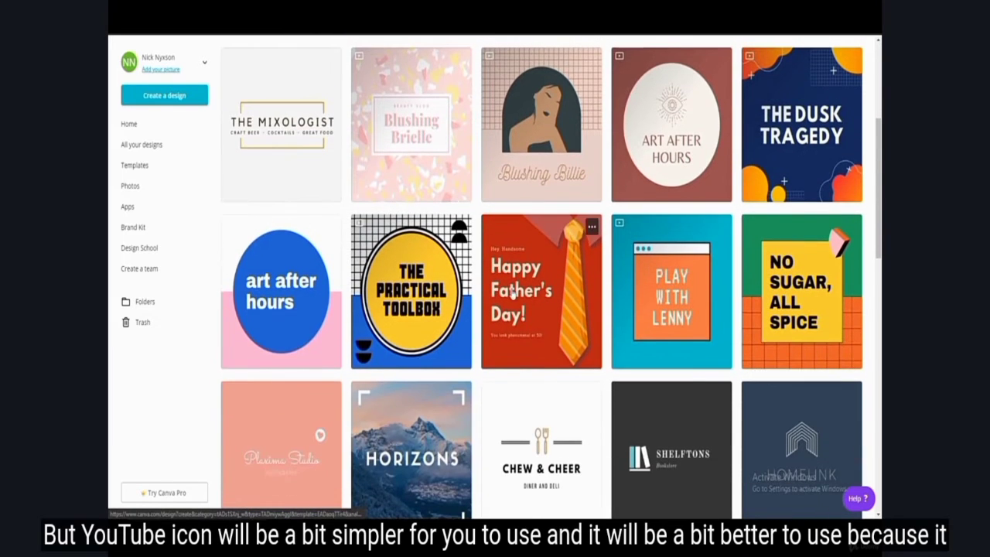
# Step: Choose the Super Sogbu template with the black circle and utensils from the YouTube Icon designs and open it for editing
pyautogui.scroll(-2, 449, 263)
pyautogui.scroll(5, 455, 246)
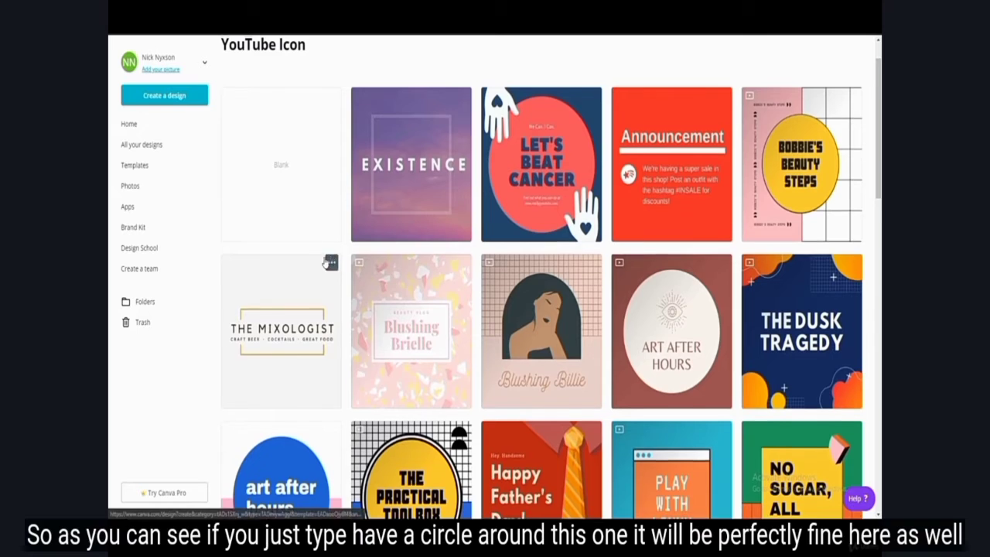
pyautogui.scroll(-1, 469, 193)
pyautogui.scroll(3, 433, 286)
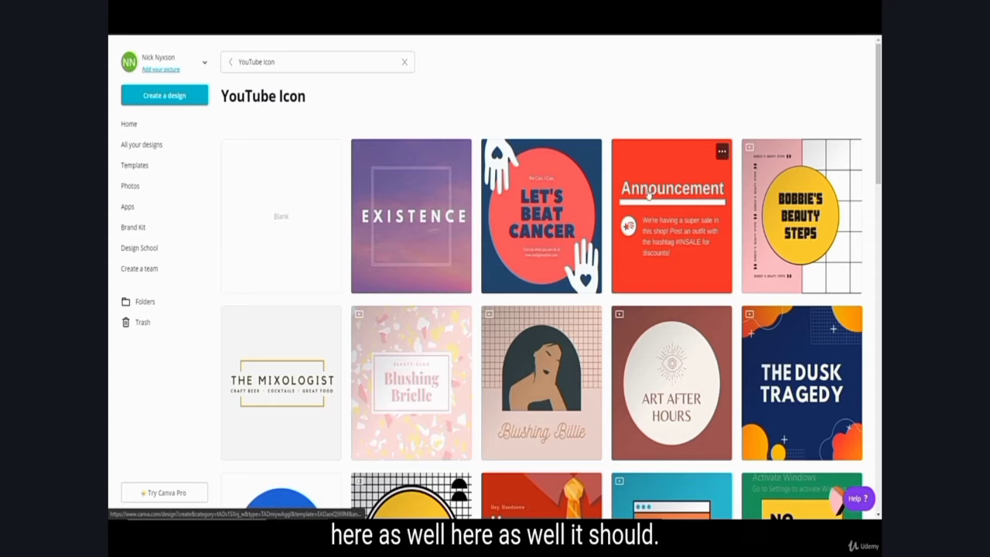
pyautogui.scroll(-3, 600, 232)
pyautogui.scroll(-2, 422, 290)
pyautogui.scroll(-5, 422, 290)
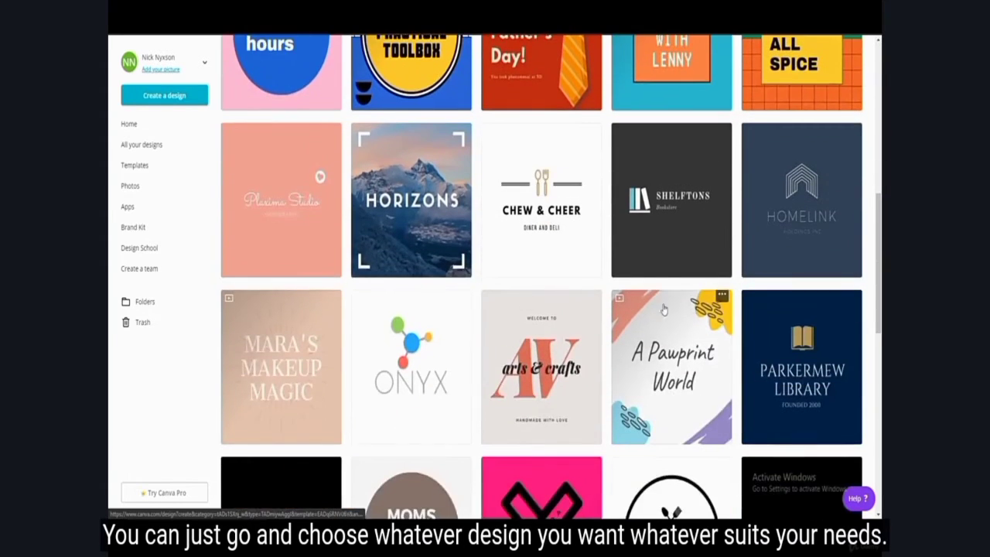
pyautogui.scroll(-4, 516, 356)
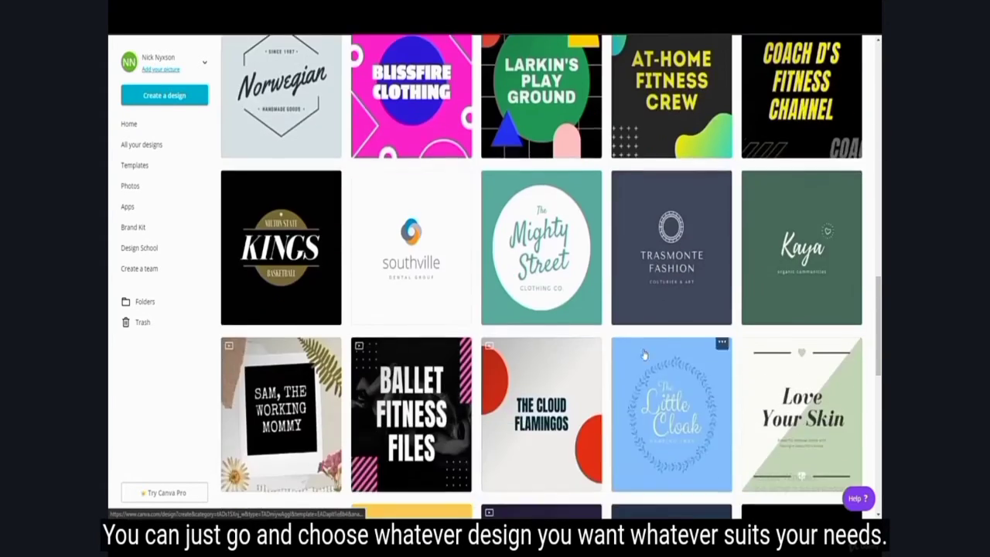
pyautogui.scroll(-4, 628, 404)
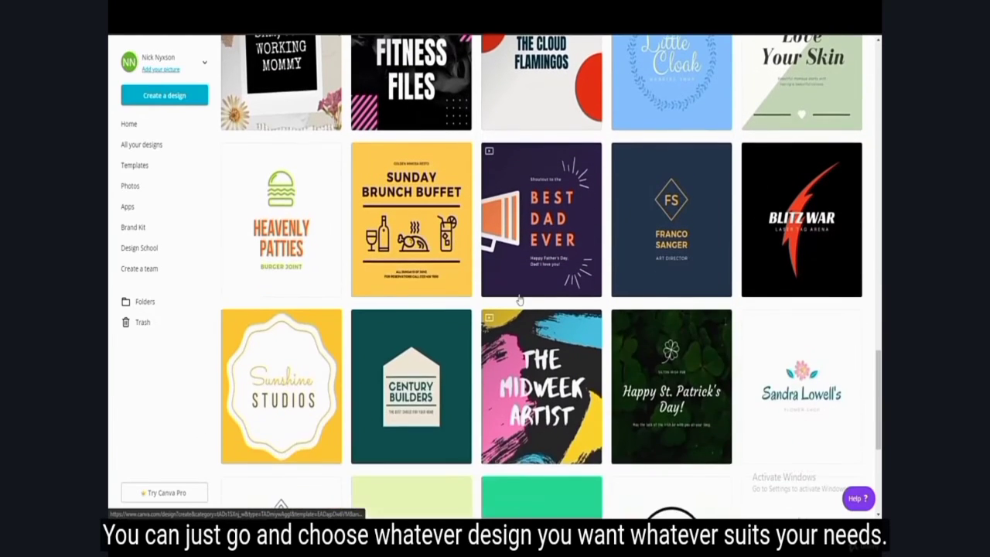
pyautogui.scroll(2, 347, 261)
pyautogui.scroll(-5, 653, 324)
pyautogui.scroll(-10, 653, 324)
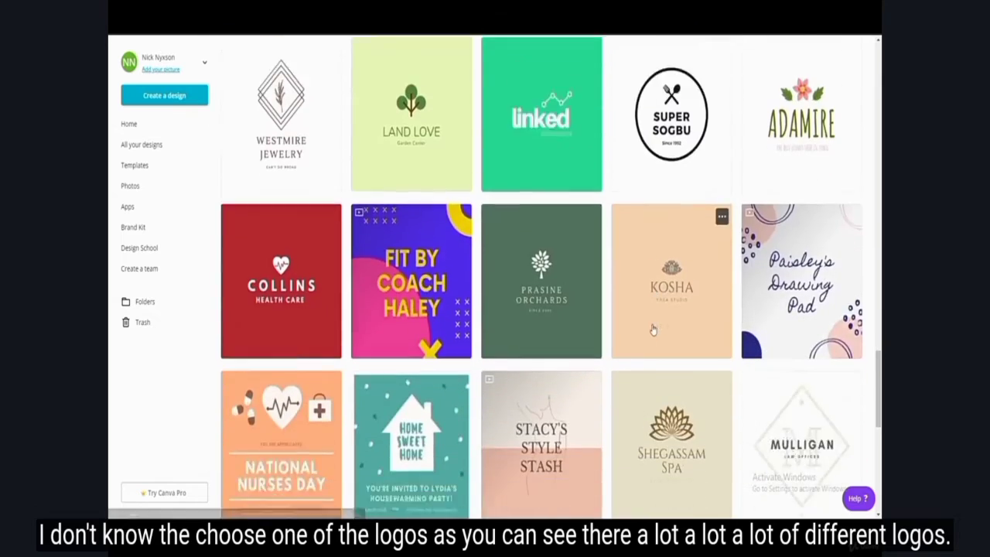
pyautogui.scroll(-5, 544, 280)
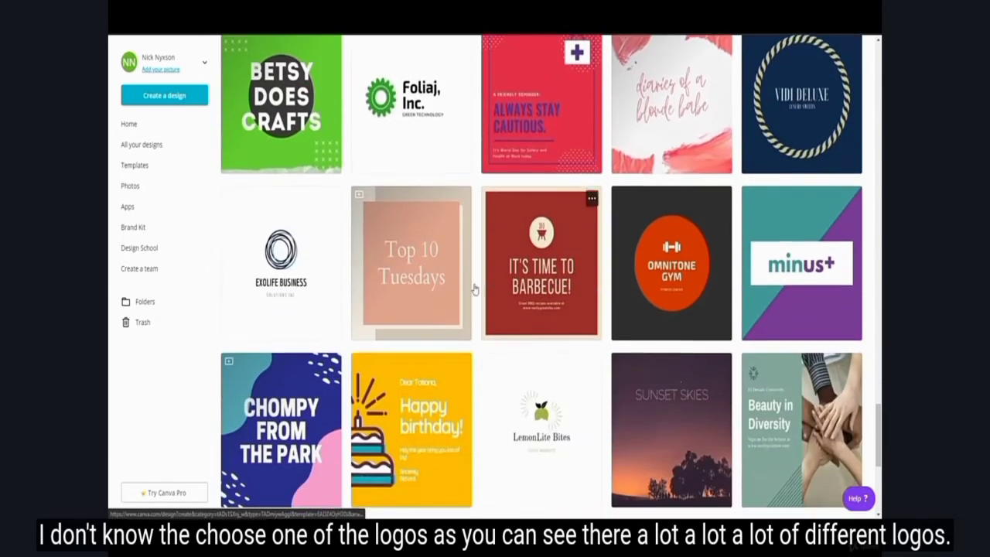
pyautogui.scroll(-12, 615, 401)
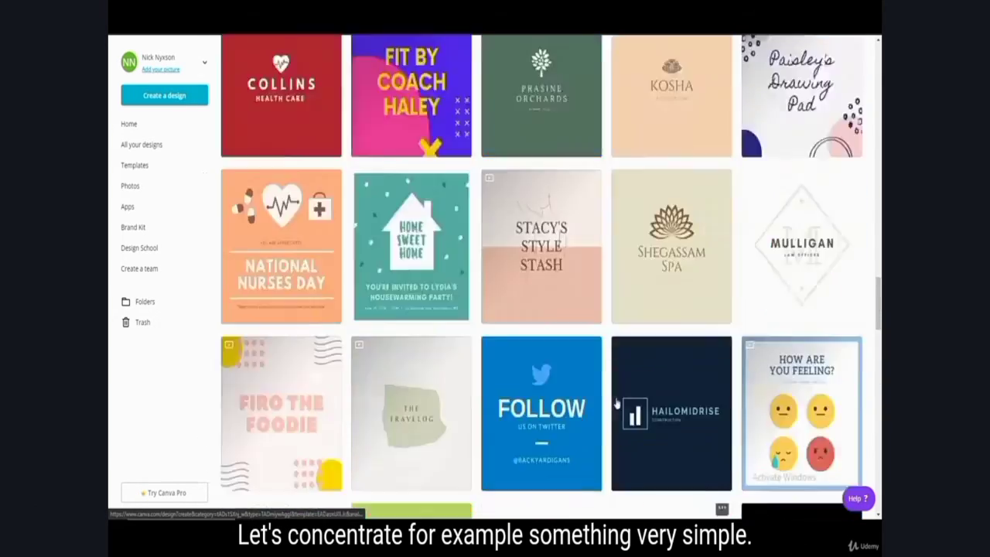
pyautogui.scroll(2, 619, 397)
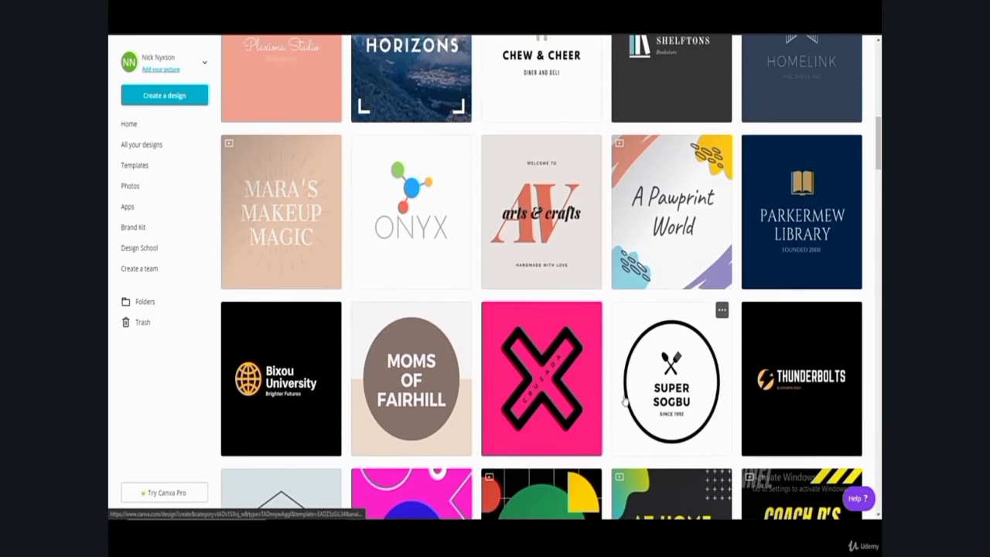
pyautogui.click(684, 379)
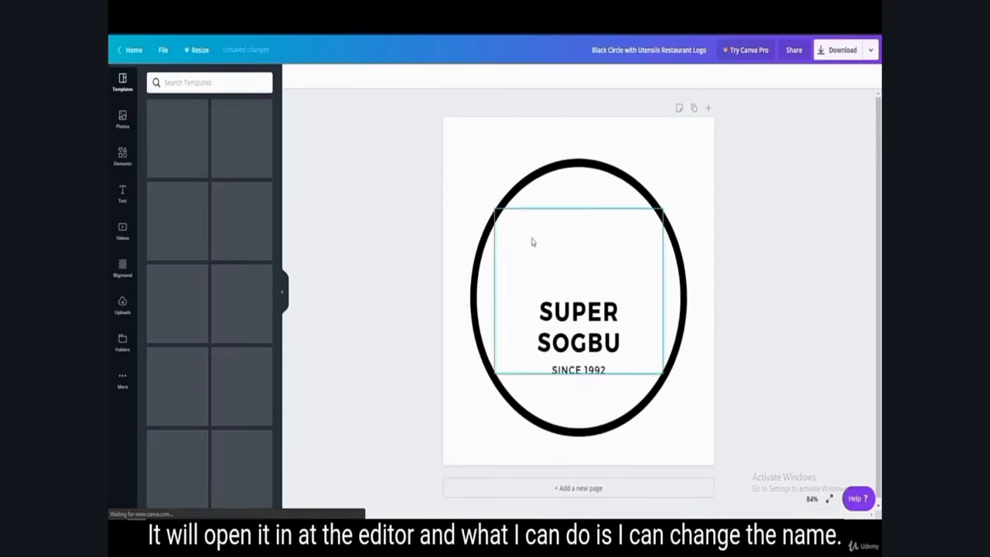
# Step: Replace the "SUPER SOGBU" text with the channel owner's first and last name, splitting them onto two lines
pyautogui.doubleClick(540, 311)
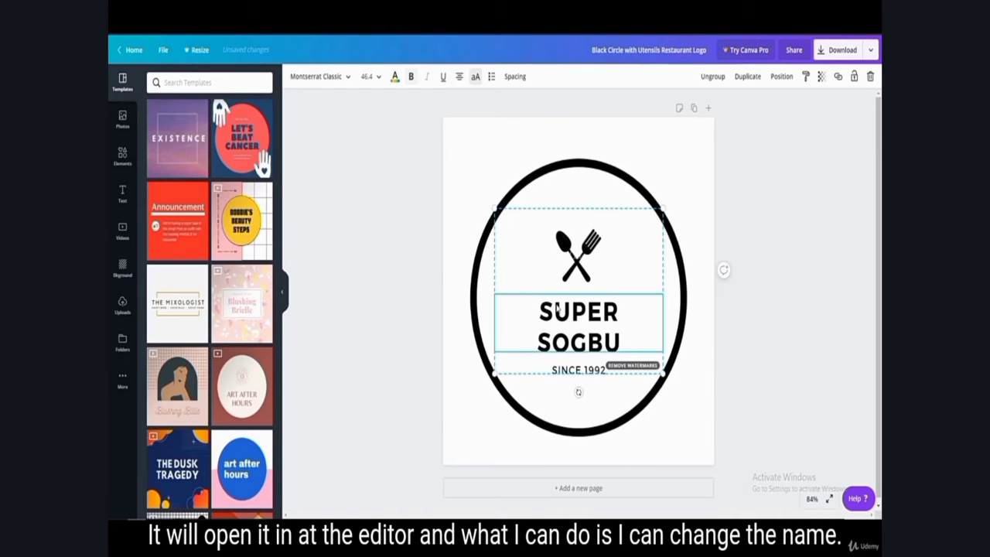
pyautogui.moveTo(539, 311); pyautogui.dragTo(624, 312)
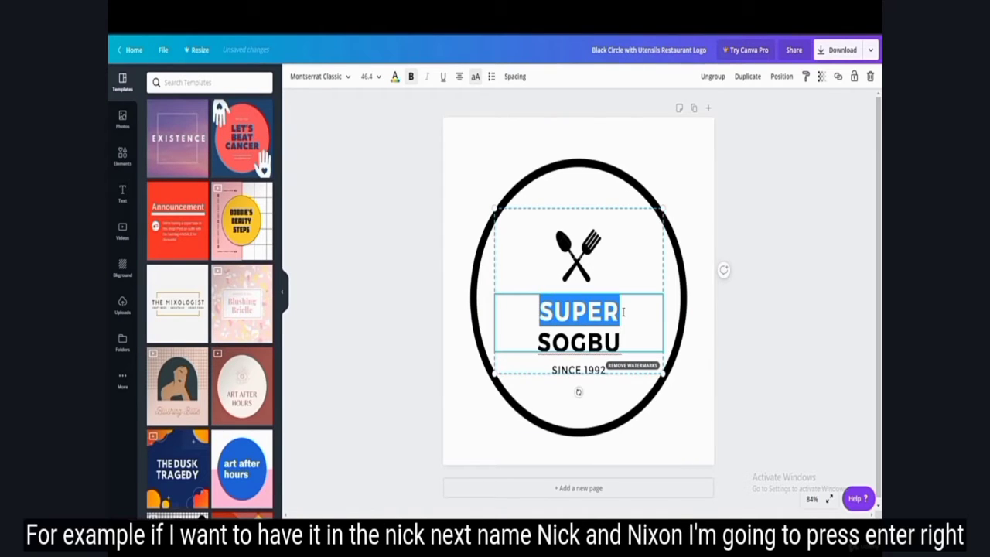
pyautogui.write('NICK SOGBU')
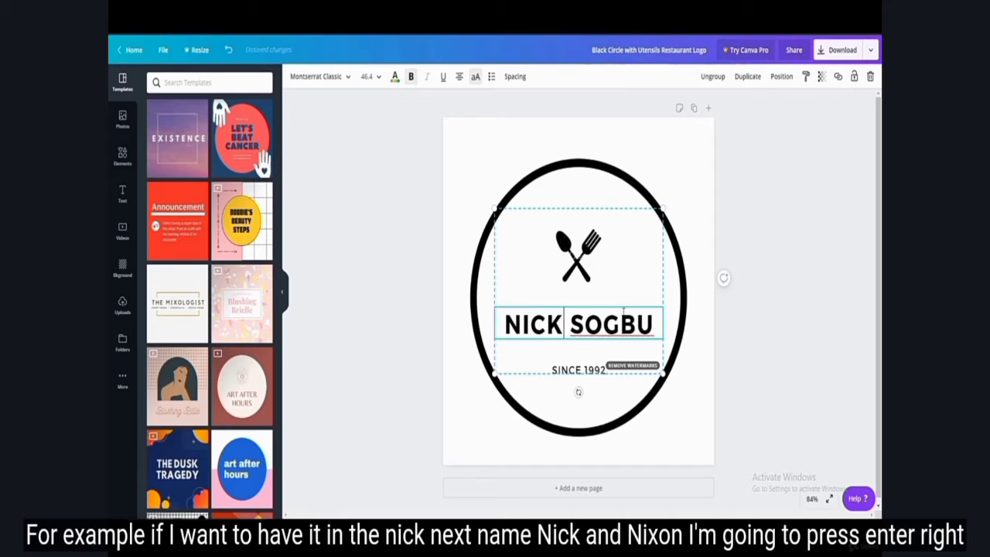
pyautogui.doubleClick(608, 324)
pyautogui.write('NYXSON')
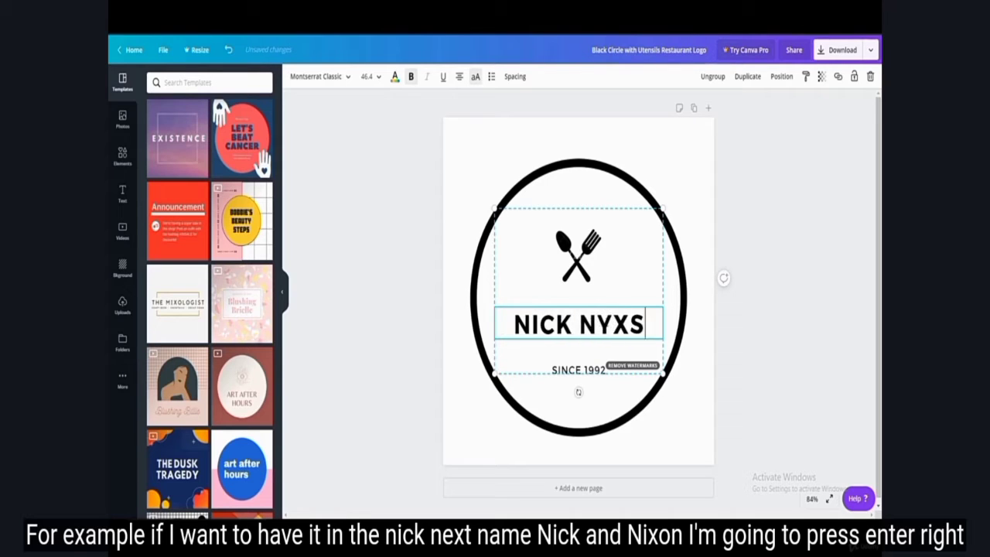
pyautogui.click(562, 331)
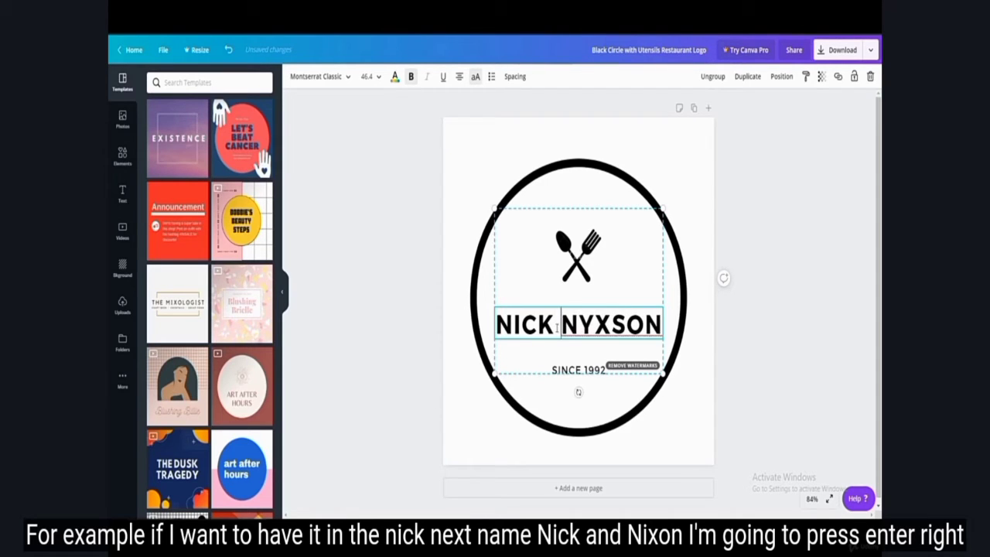
pyautogui.press('Return')
pyautogui.click(792, 328)
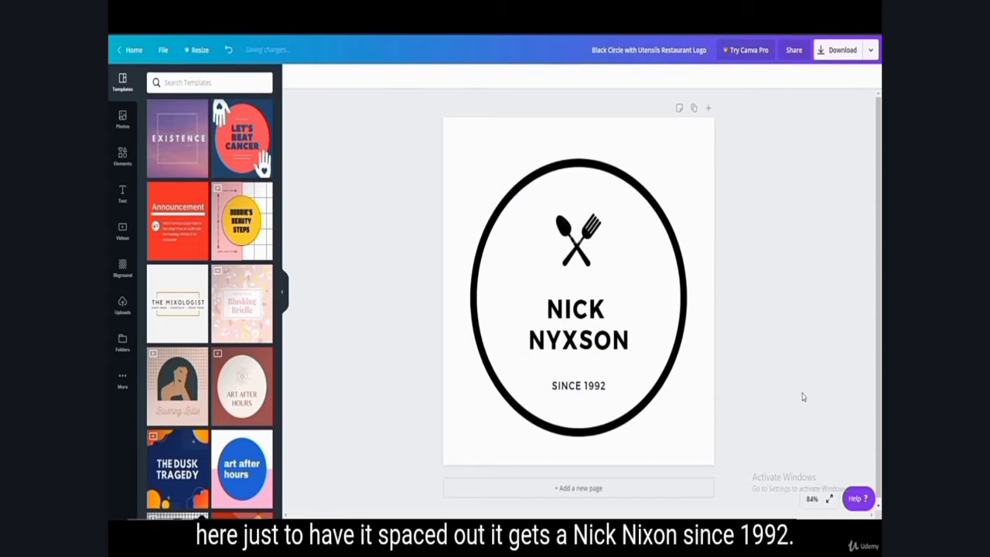
# Step: Delete the crossed spoon and fork graphic above the name
pyautogui.click(588, 389)
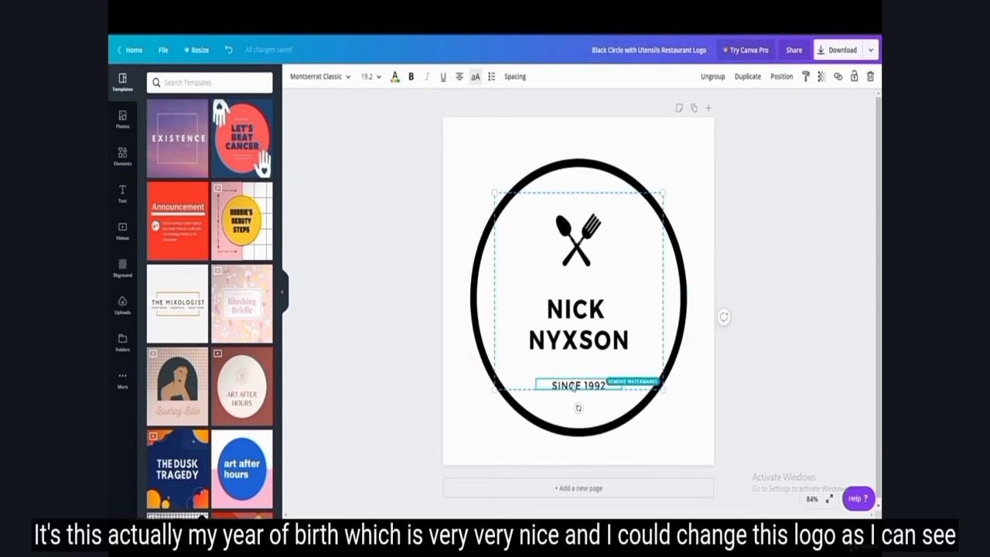
pyautogui.click(751, 325)
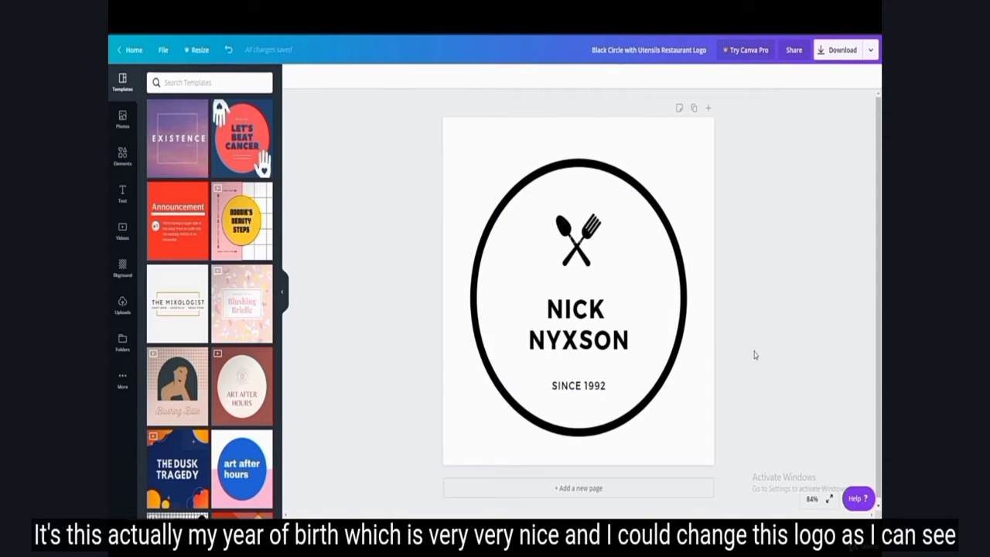
pyautogui.click(585, 244)
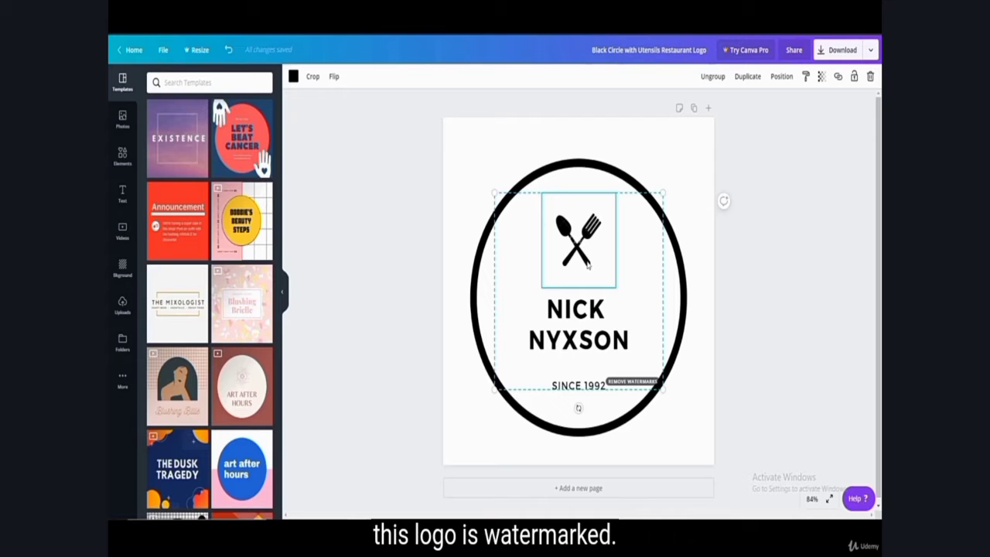
pyautogui.press('Delete')
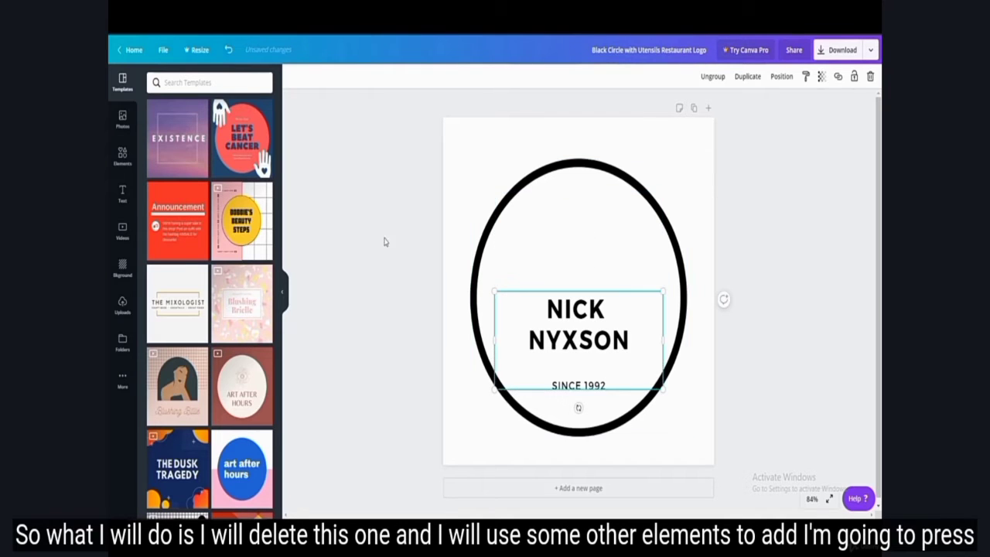
# Step: Add the recently used purple Twitch logo element, shrink it and place it centred above the name inside the circle
pyautogui.click(122, 155)
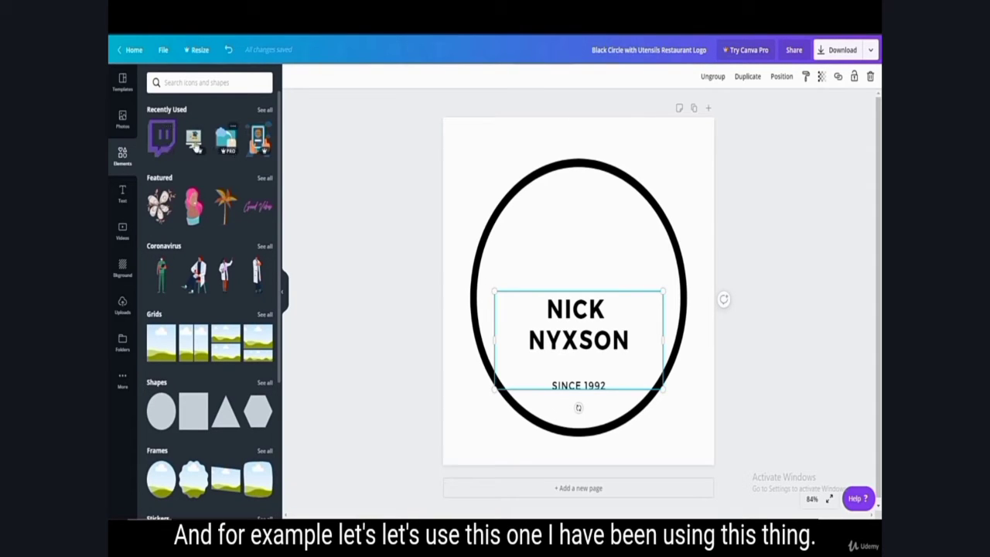
pyautogui.click(162, 139)
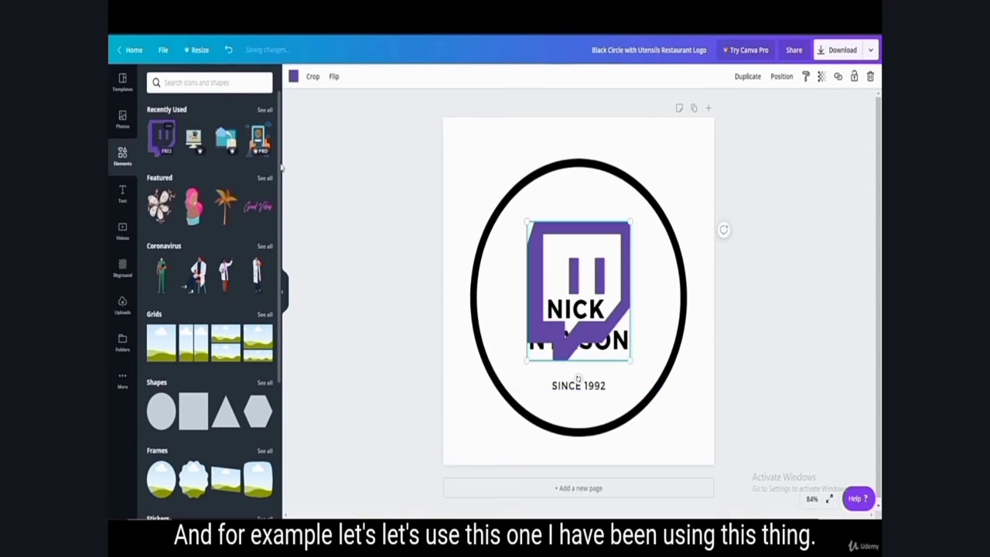
pyautogui.moveTo(630, 360); pyautogui.dragTo(575, 243)
pyautogui.click(805, 266)
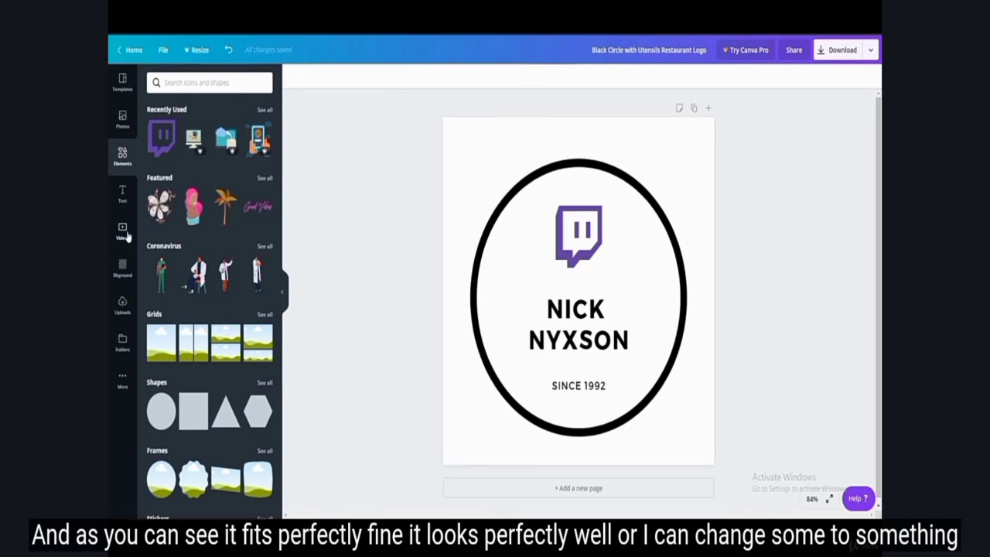
# Step: Replace the Twitch logo with the uploaded blue-purple N logo image, shrinking it and placing it above the name inside the circle
pyautogui.click(123, 310)
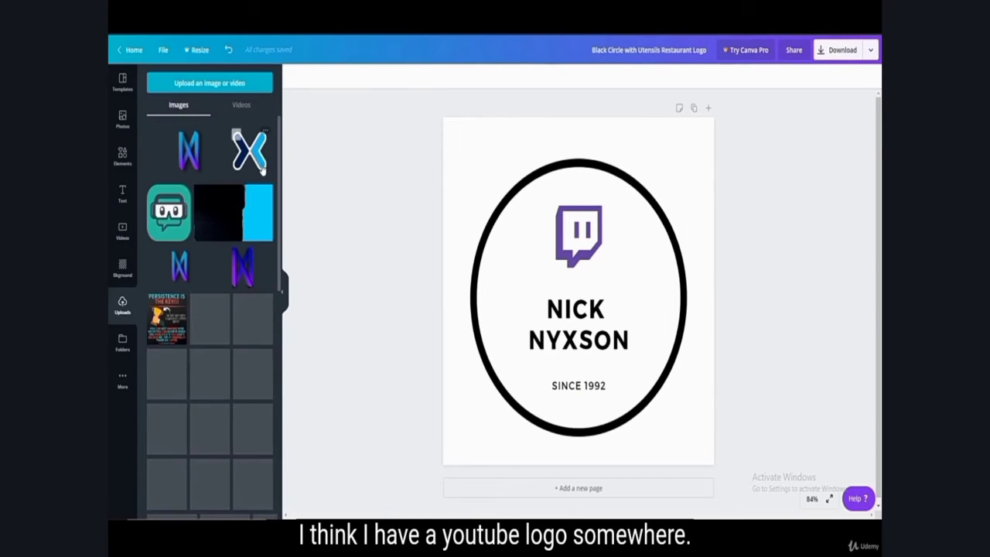
pyautogui.scroll(-3, 241, 253)
pyautogui.scroll(3, 244, 255)
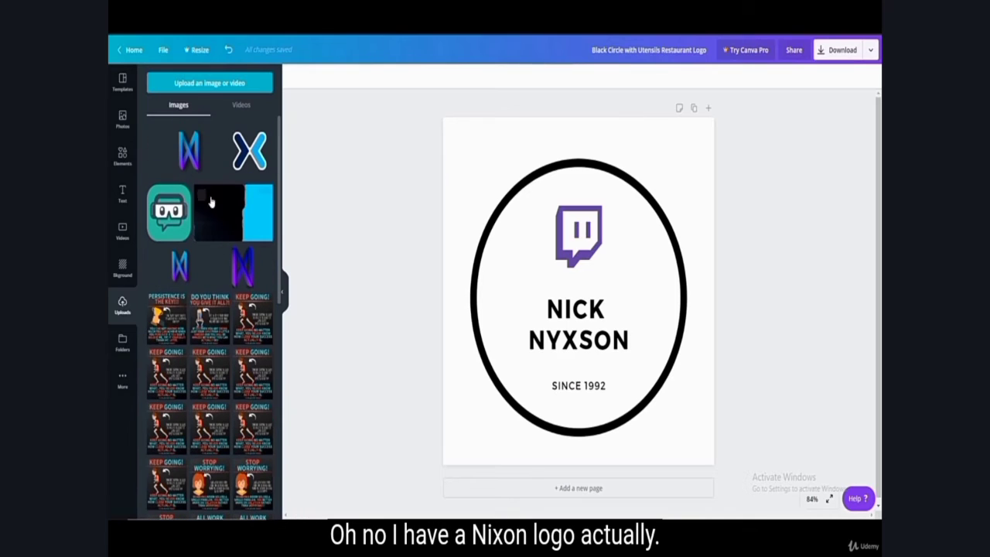
pyautogui.moveTo(189, 155); pyautogui.dragTo(580, 217)
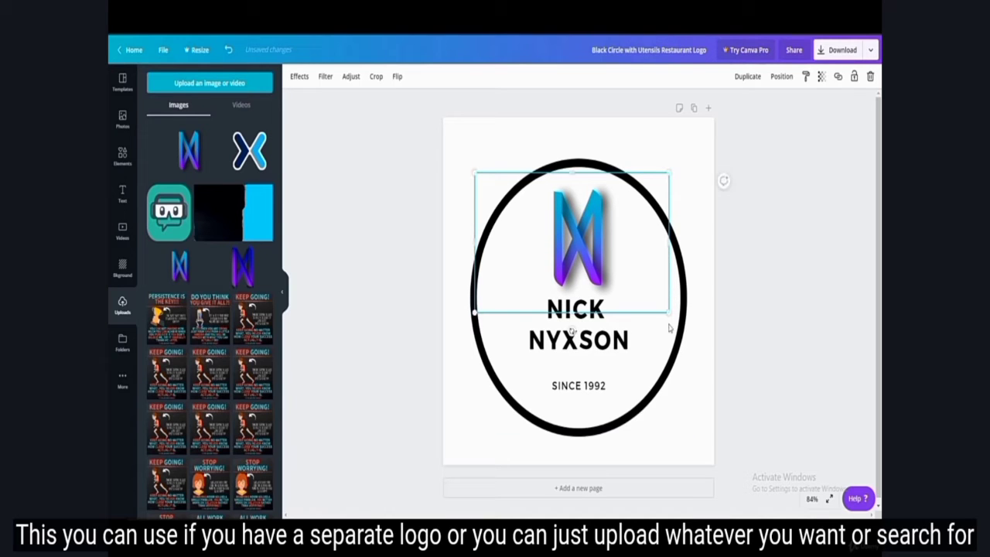
pyautogui.moveTo(665, 310); pyautogui.dragTo(625, 271)
pyautogui.moveTo(574, 239); pyautogui.dragTo(599, 241)
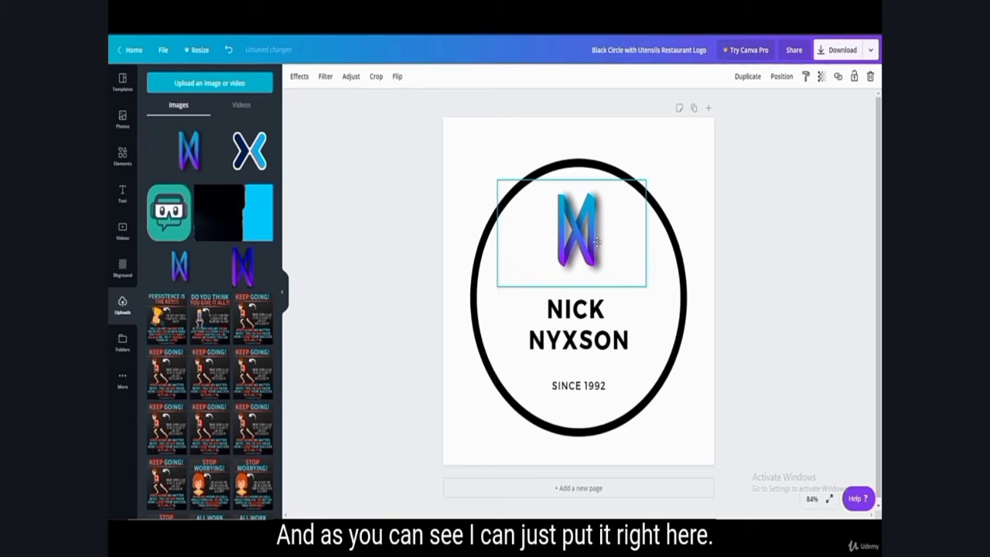
pyautogui.click(827, 247)
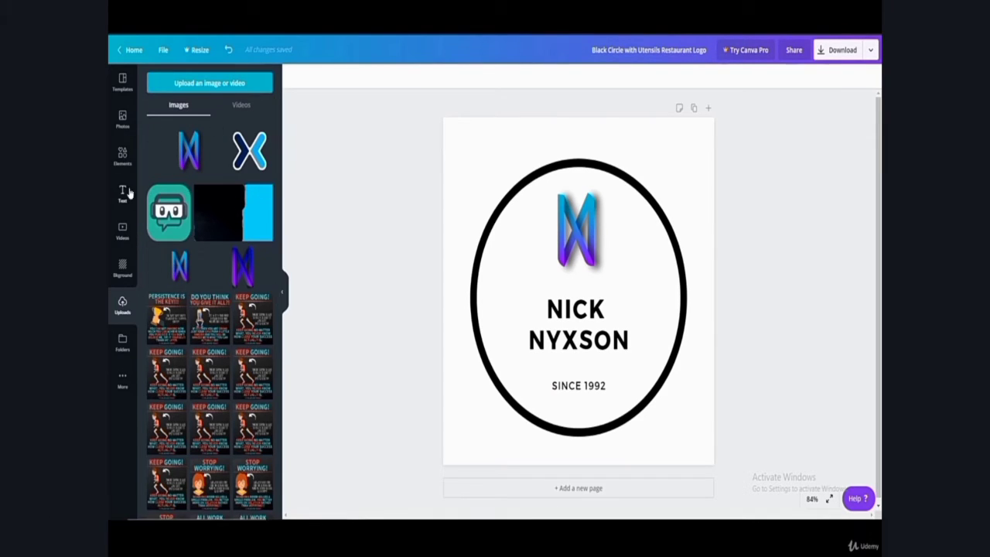
# Step: Delete the two-line name text below the logo, keeping the "SINCE 1992" line
pyautogui.click(122, 155)
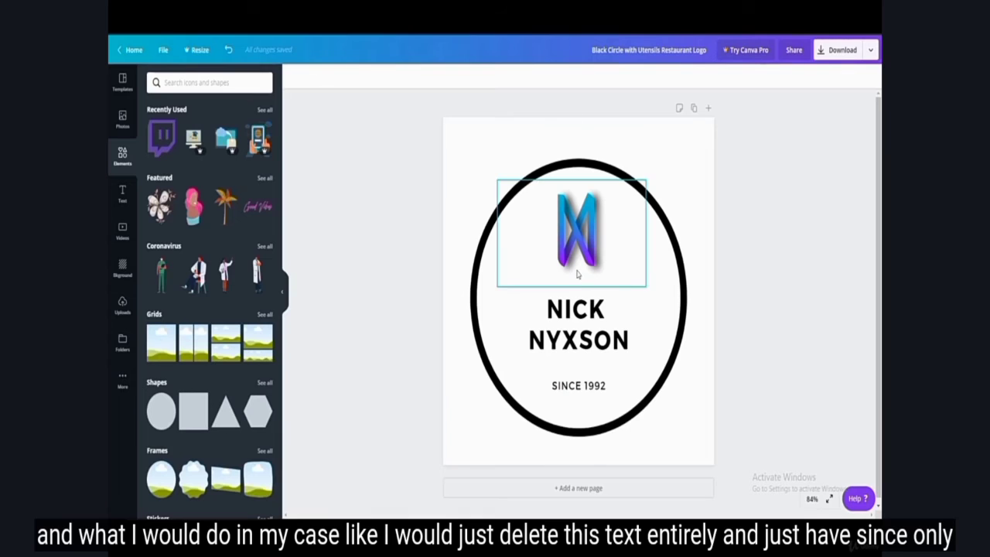
pyautogui.click(579, 333)
pyautogui.press('Delete')
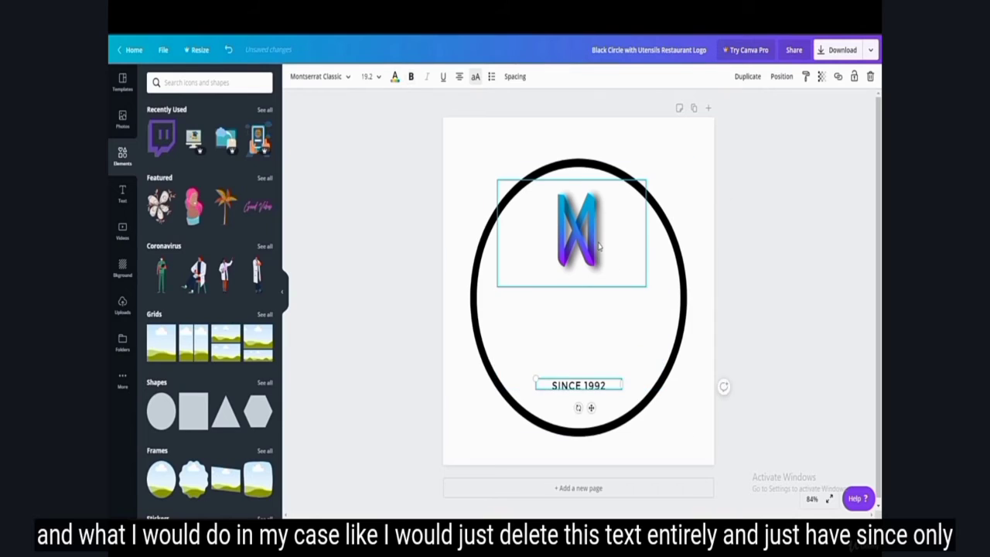
# Step: Enlarge the blue-purple N logo and centre it inside the circle above "SINCE 1992"
pyautogui.click(598, 246)
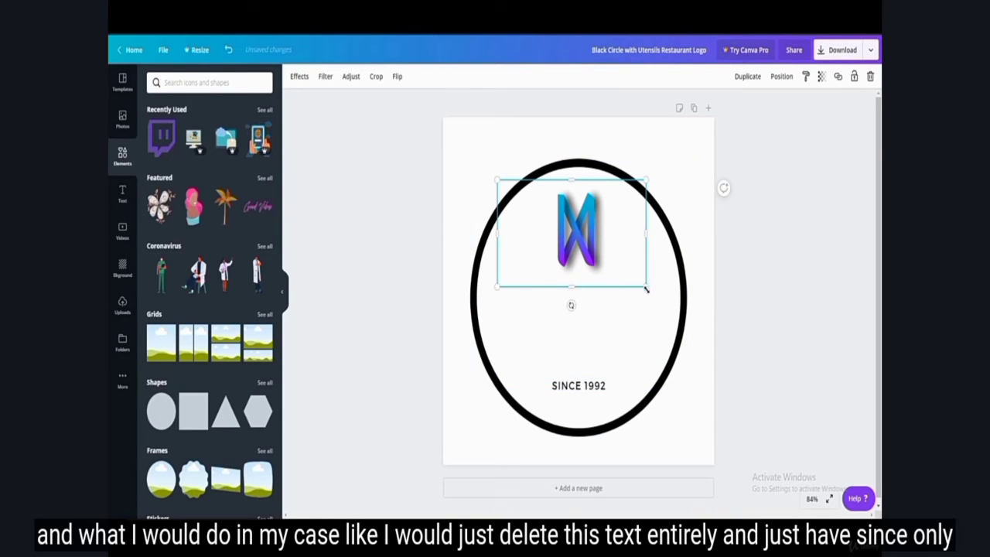
pyautogui.moveTo(646, 287); pyautogui.dragTo(703, 327)
pyautogui.moveTo(601, 273); pyautogui.dragTo(574, 314)
pyautogui.moveTo(684, 383); pyautogui.dragTo(762, 429)
pyautogui.moveTo(657, 354); pyautogui.dragTo(611, 325)
pyautogui.click(802, 292)
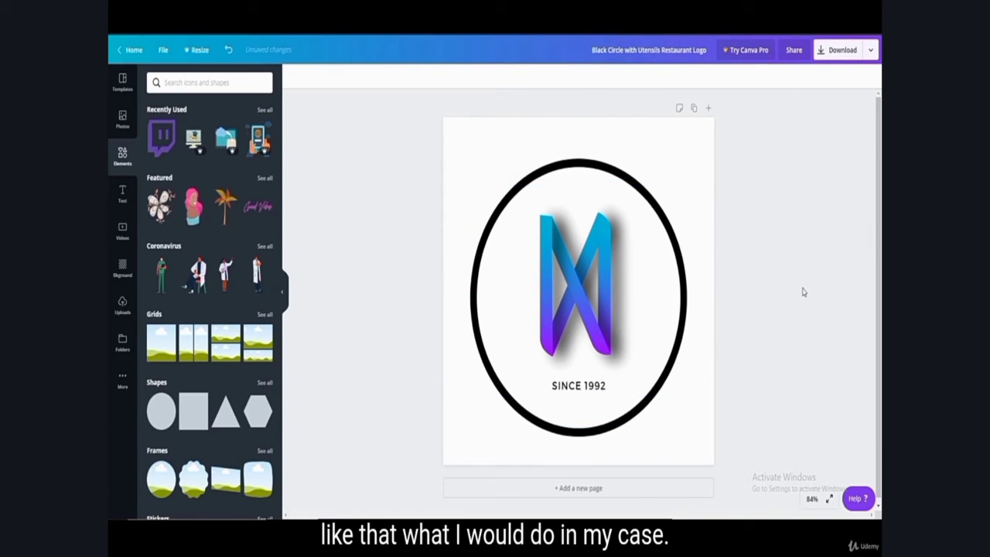
# Step: Delete the blue-purple logo image and add a heading reading "N" in its place
pyautogui.click(581, 306)
pyautogui.press('Delete')
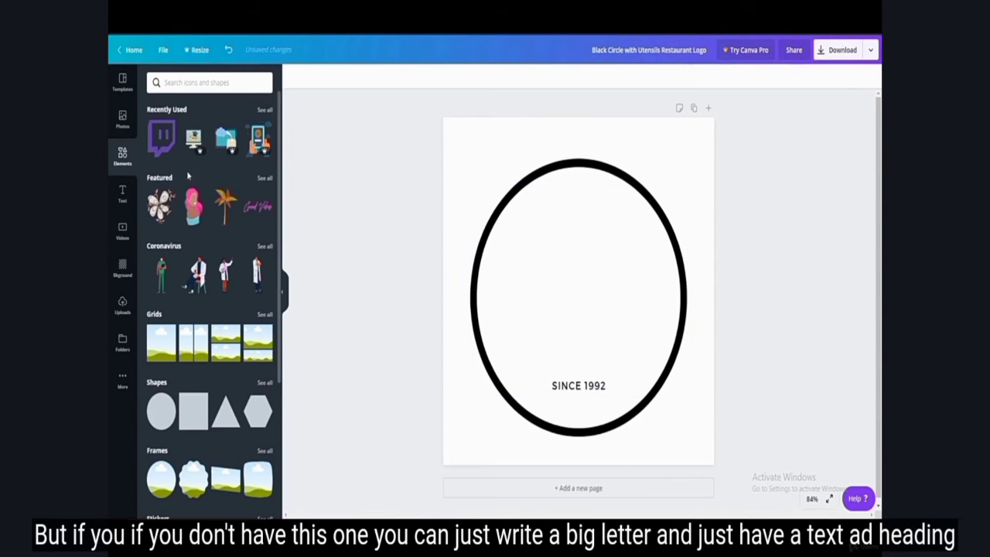
pyautogui.click(122, 201)
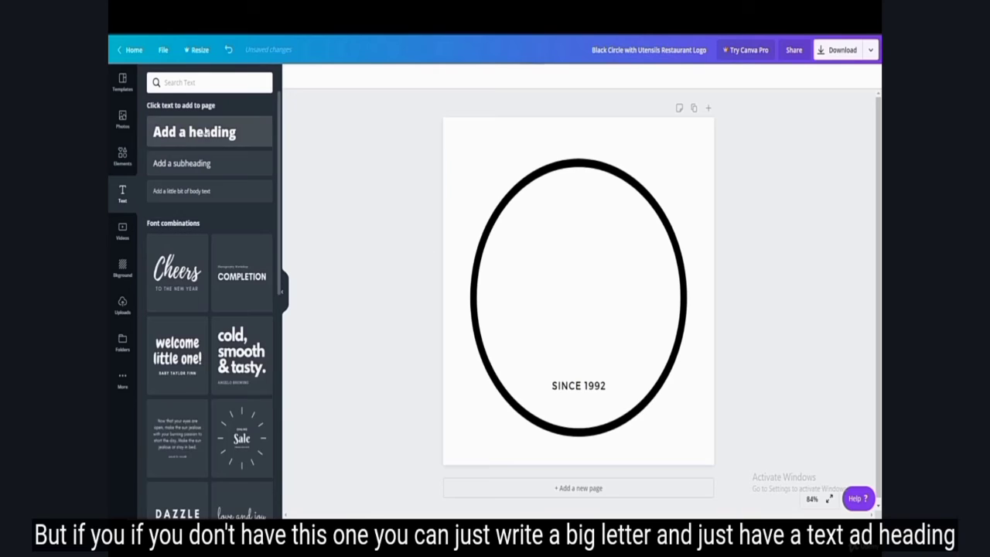
pyautogui.click(235, 129)
pyautogui.write('N')
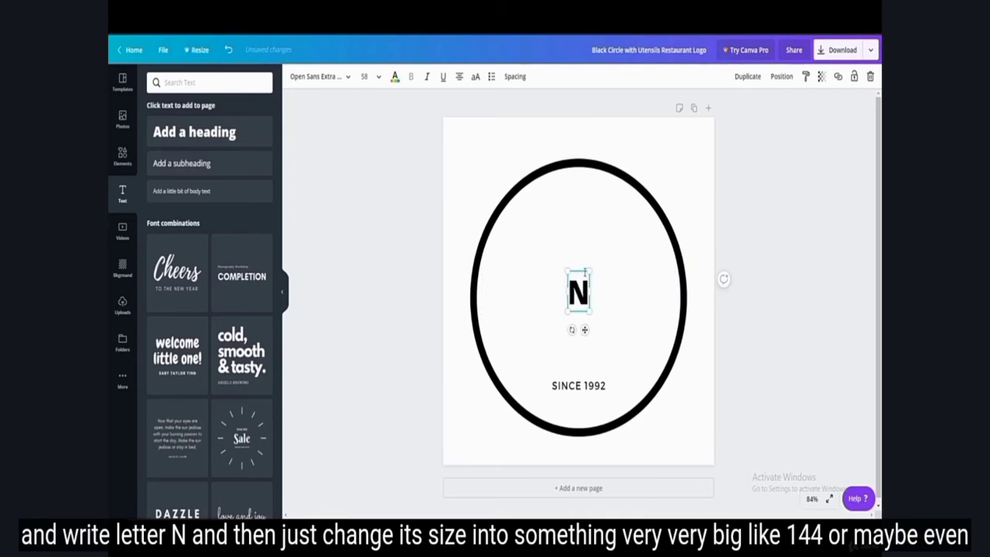
# Step: Set the "N" heading's font size to 144, then scale the letter up further to about 308
pyautogui.doubleClick(579, 284)
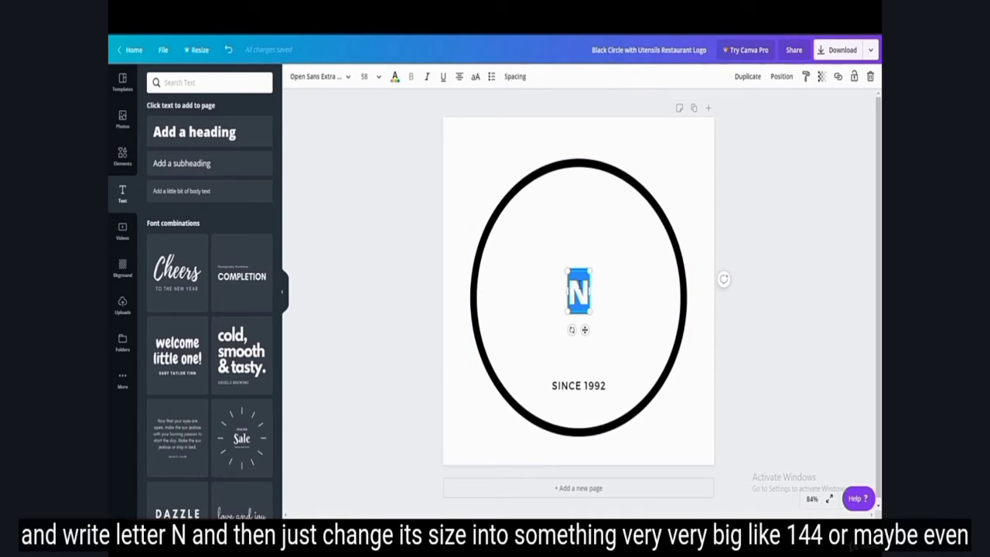
pyautogui.click(365, 77)
pyautogui.scroll(-5, 398, 332)
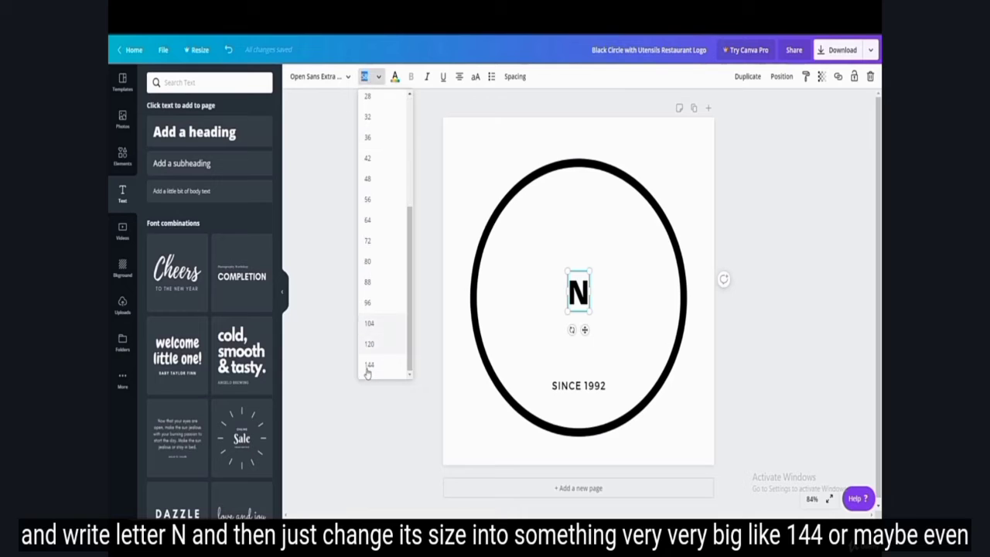
pyautogui.click(369, 364)
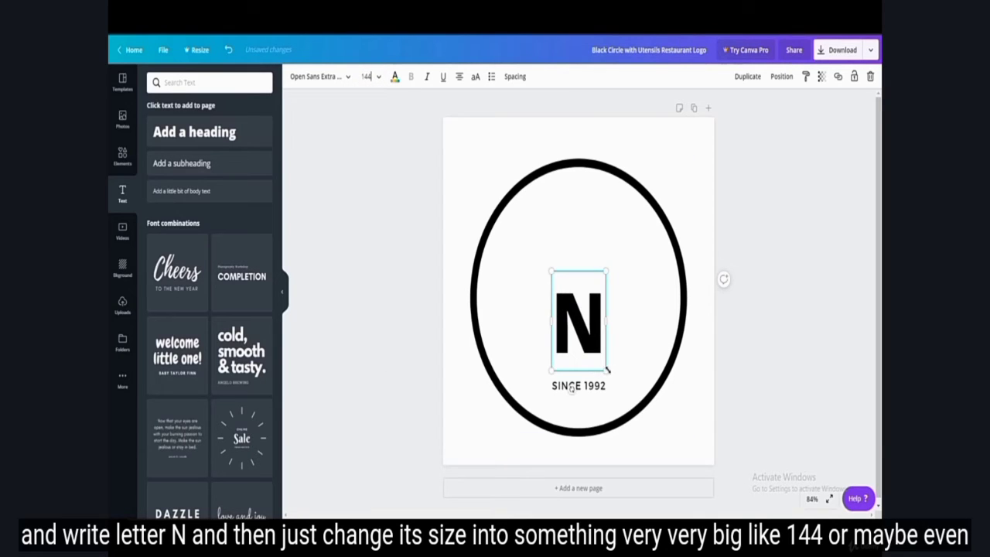
pyautogui.moveTo(607, 370); pyautogui.dragTo(696, 453)
pyautogui.doubleClick(598, 295)
pyautogui.click(646, 371)
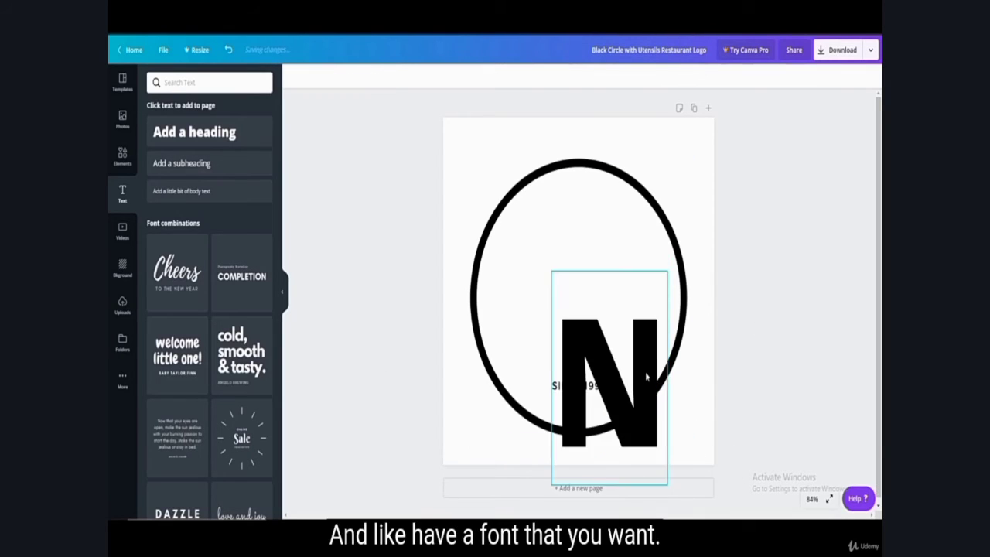
# Step: Move the large "N" to the middle of the circle, just above the "SINCE 1992" text
pyautogui.moveTo(641, 349); pyautogui.dragTo(609, 243)
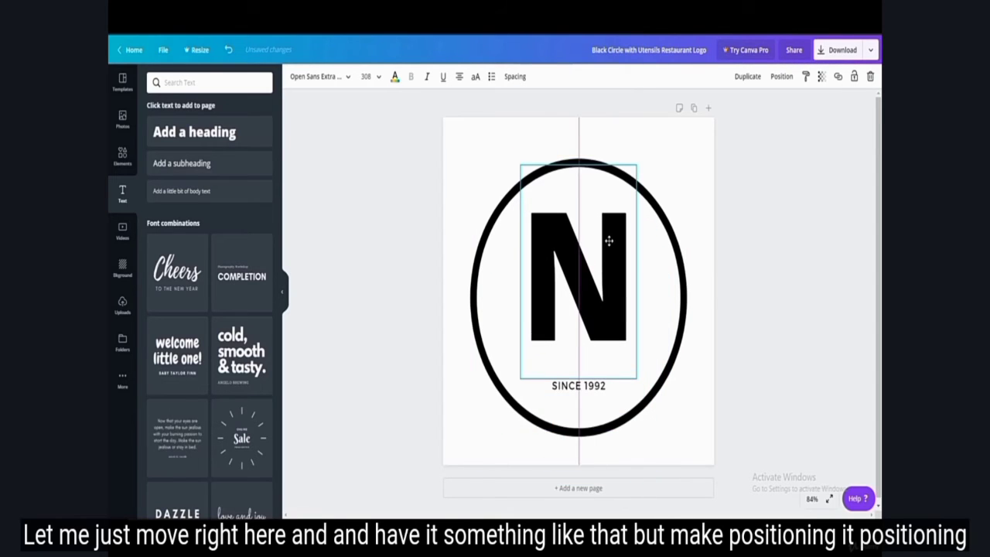
pyautogui.click(789, 239)
pyautogui.click(591, 288)
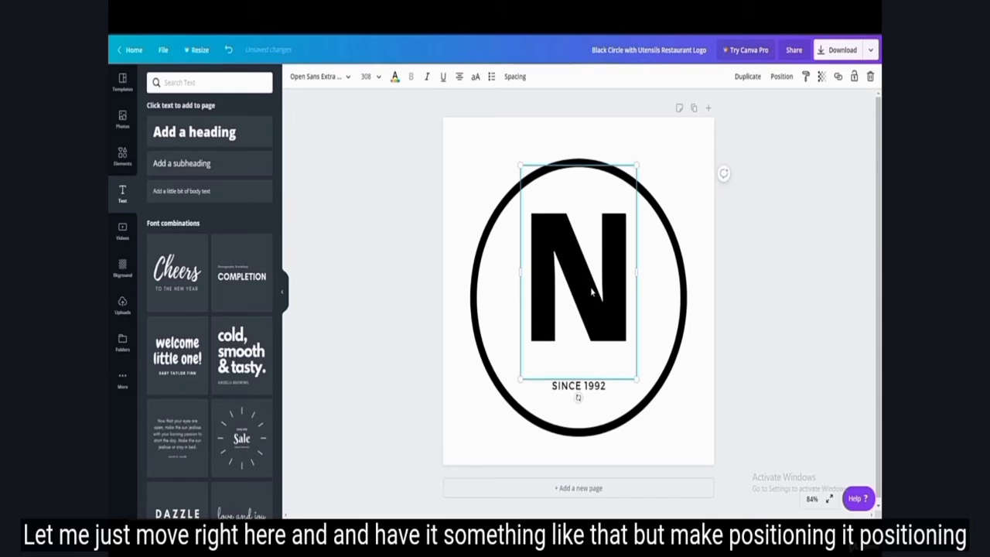
pyautogui.moveTo(590, 289); pyautogui.dragTo(593, 301)
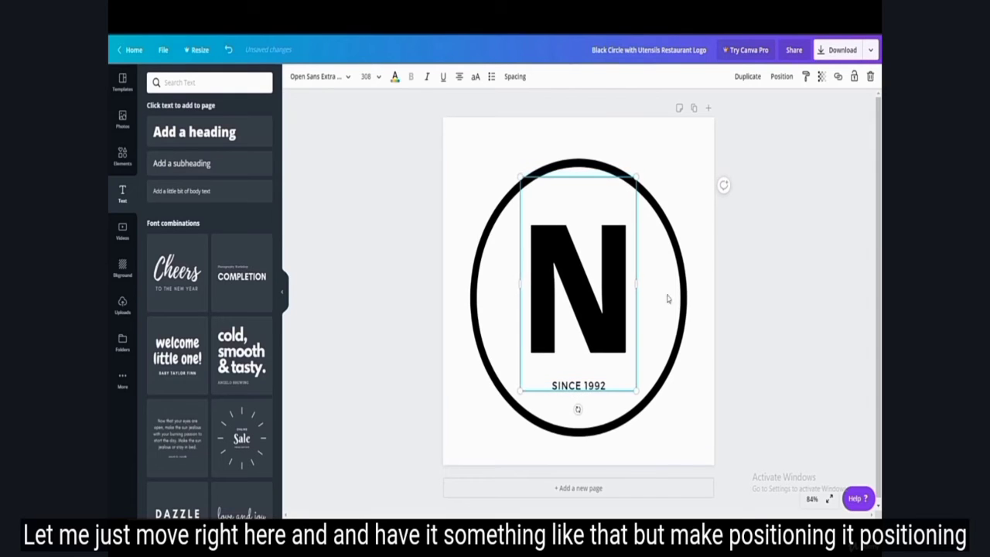
pyautogui.click(760, 307)
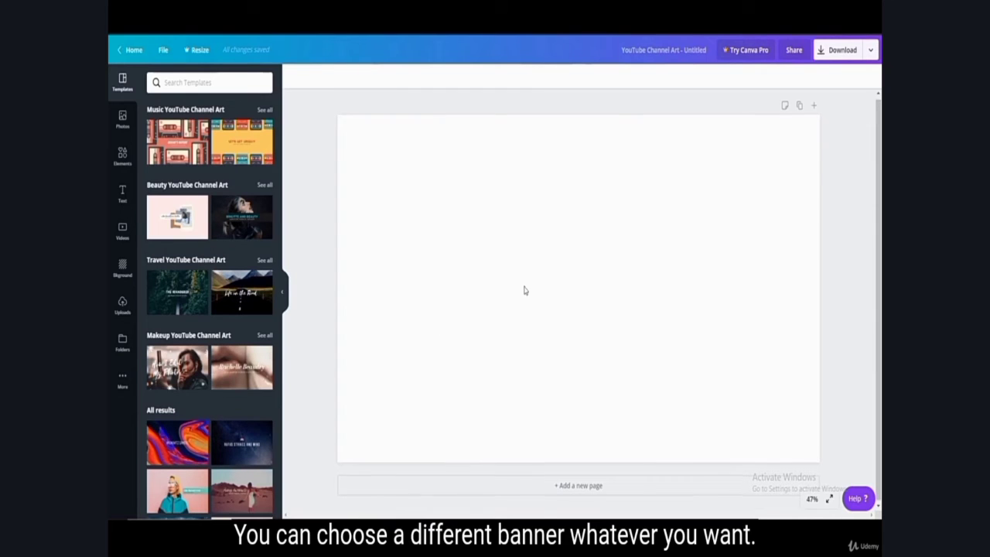
# Step: Apply the orange-red travel channel template with the black title bar to the blank YouTube Channel Art design
pyautogui.scroll(-5, 227, 293)
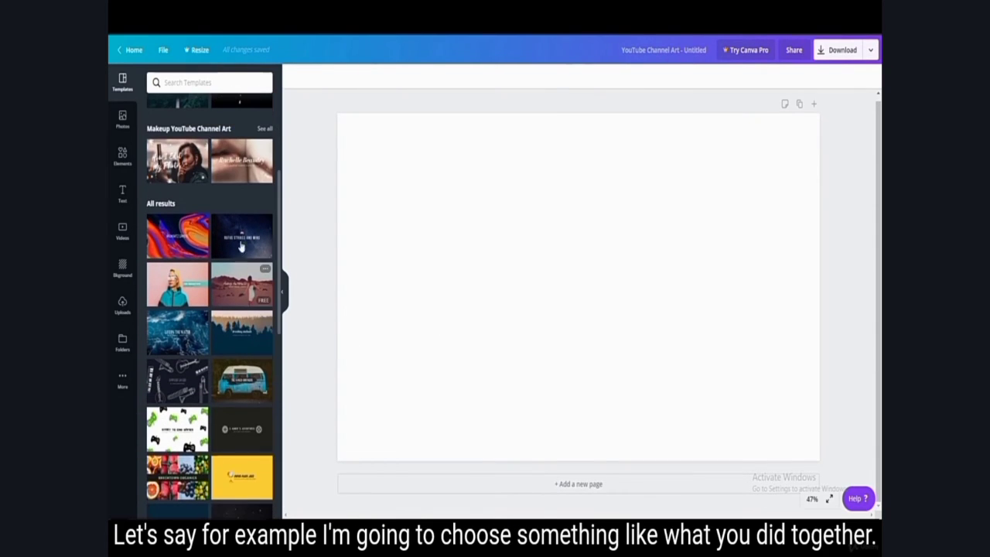
pyautogui.scroll(-3, 241, 294)
pyautogui.scroll(-3, 239, 332)
pyautogui.scroll(-6, 239, 336)
pyautogui.scroll(-5, 191, 270)
pyautogui.click(255, 249)
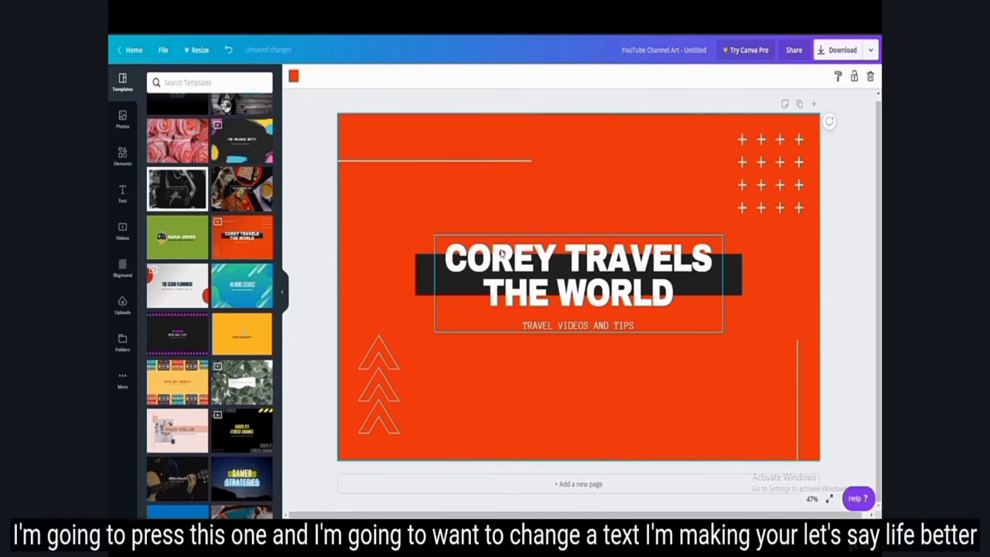
# Step: Replace the banner's two-line title with "MAKING YOUR" on the first line and "LIFE BETTER" on the second
pyautogui.click(499, 265)
pyautogui.moveTo(446, 262); pyautogui.dragTo(707, 261)
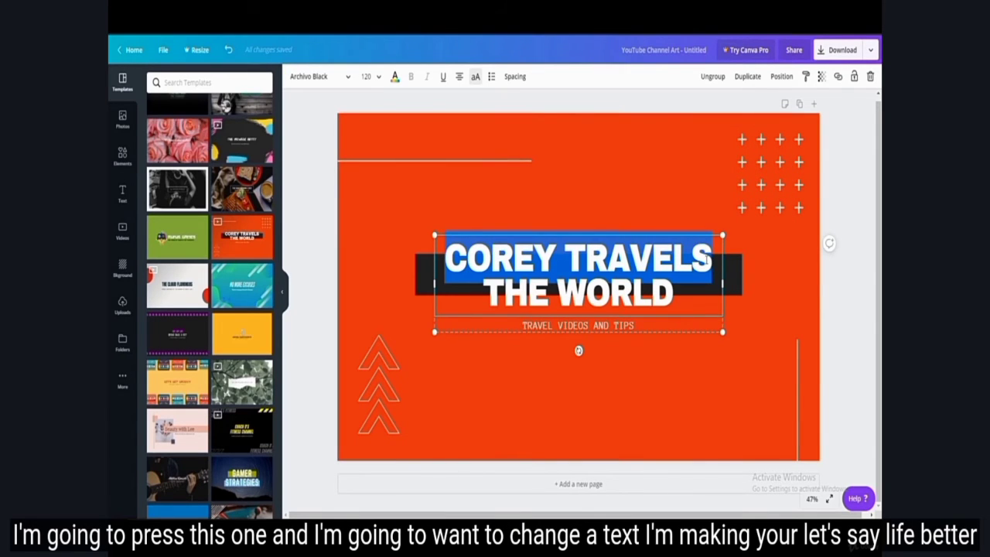
pyautogui.write('MAKING YOUR')
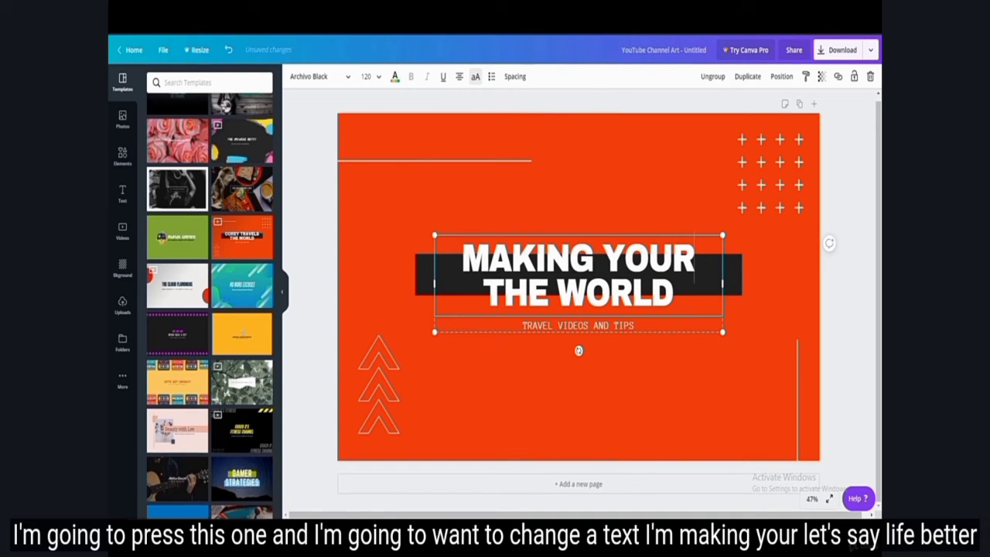
pyautogui.tripleClick(532, 293)
pyautogui.write('LIFE BETTER')
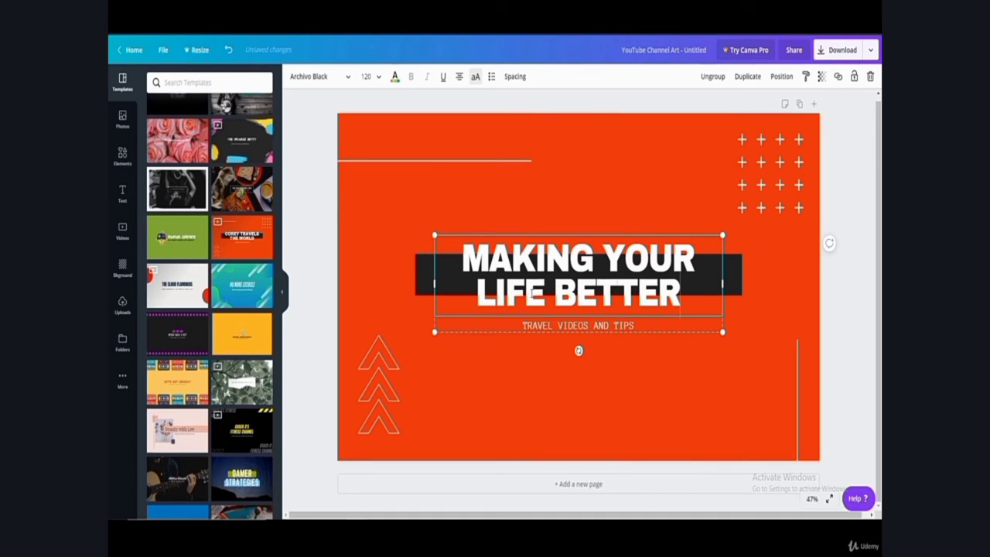
pyautogui.click(762, 409)
# Step: Change "TRAVEL" to "CONTENT CREATION" in the banner's subtitle so that it reads "CONTENT CREATION VIDEOS AND TIPS"
pyautogui.click(525, 328)
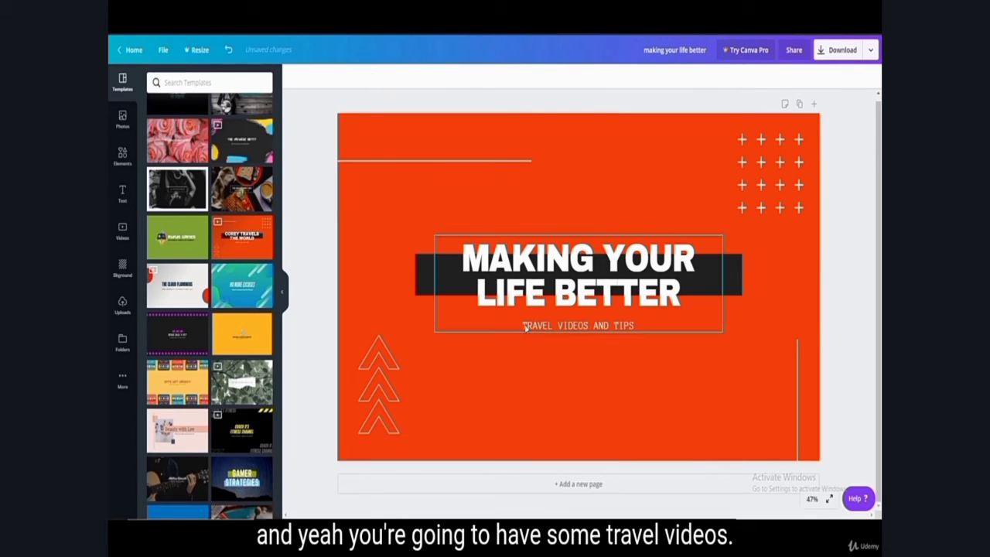
pyautogui.click(525, 328)
pyautogui.moveTo(522, 326); pyautogui.dragTo(558, 325)
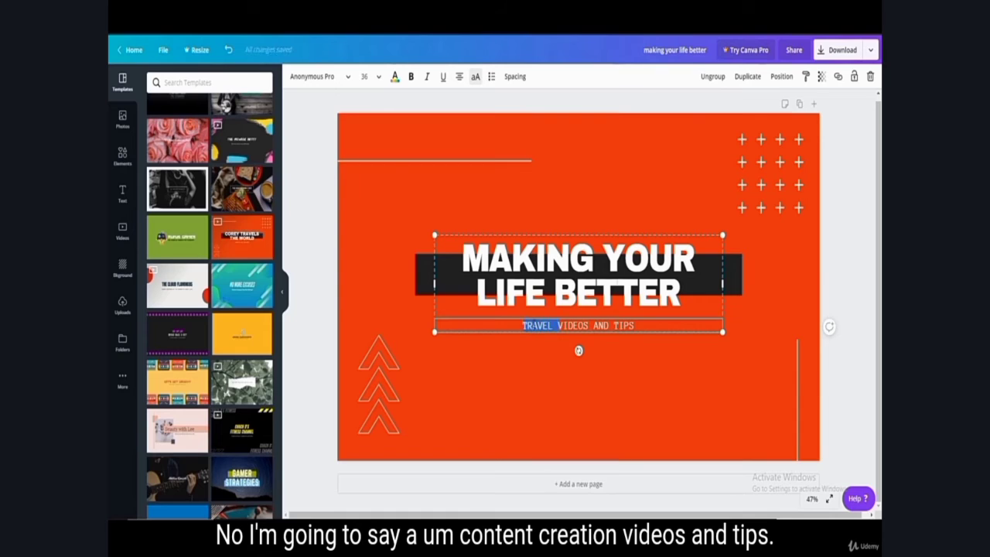
pyautogui.write('CONTENT')
pyautogui.write(' CREATION')
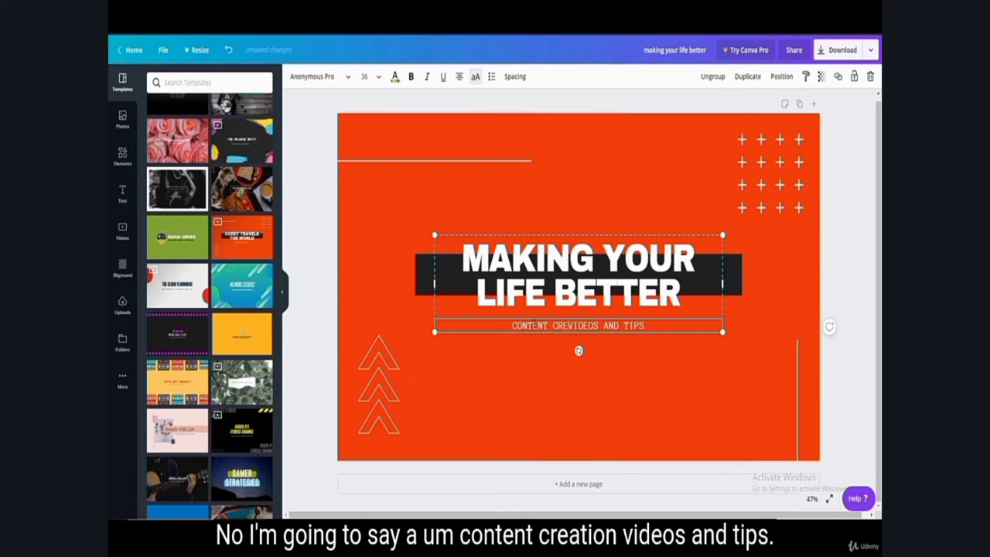
pyautogui.click(630, 431)
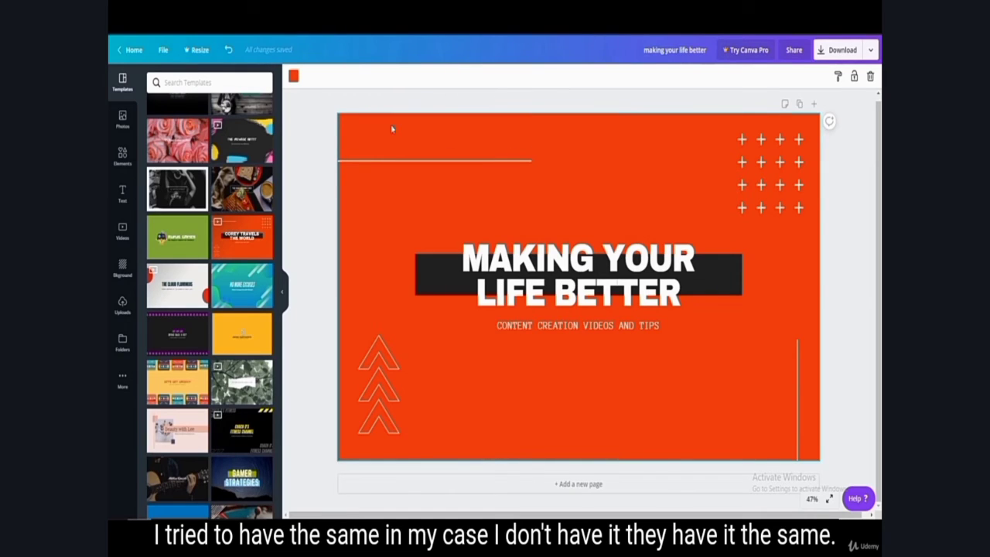
# Step: Check the banner's background colour, return to the logo design and recolour the large "N" with the similar default red
pyautogui.click(293, 75)
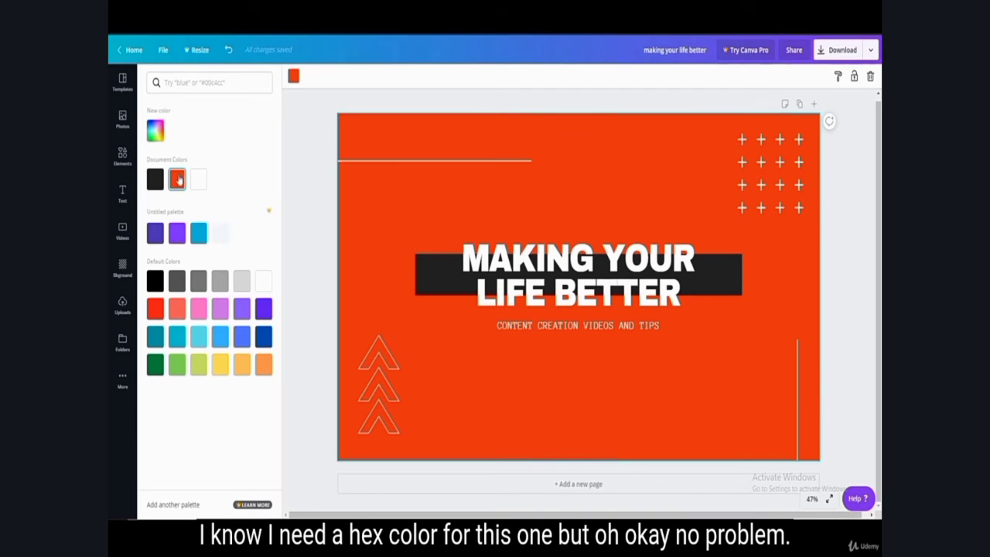
pyautogui.click(357, 101)
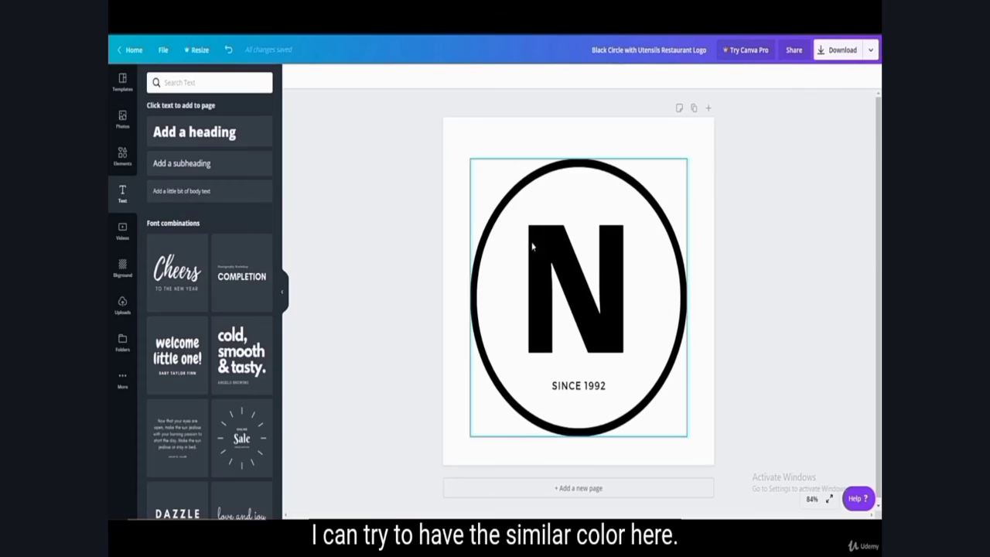
pyautogui.click(531, 243)
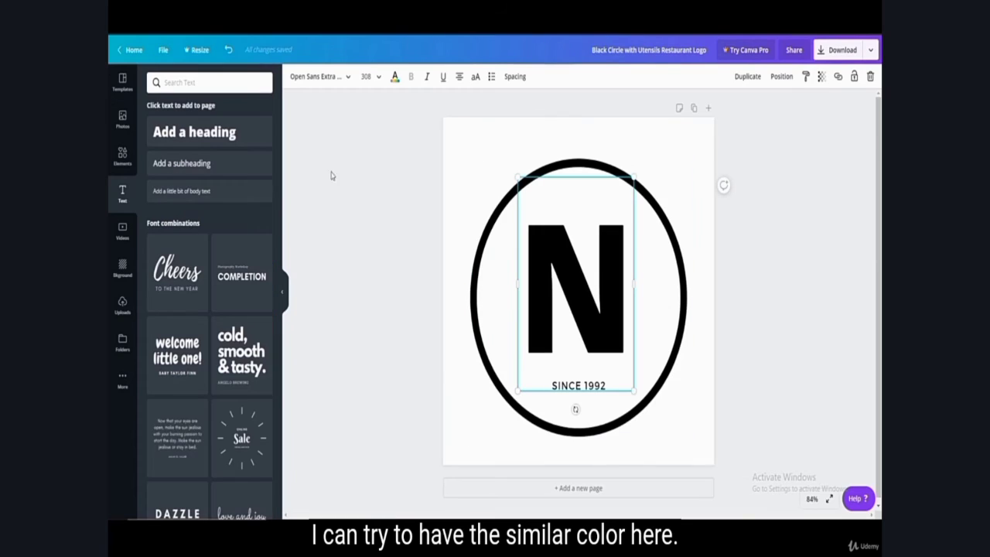
pyautogui.click(394, 76)
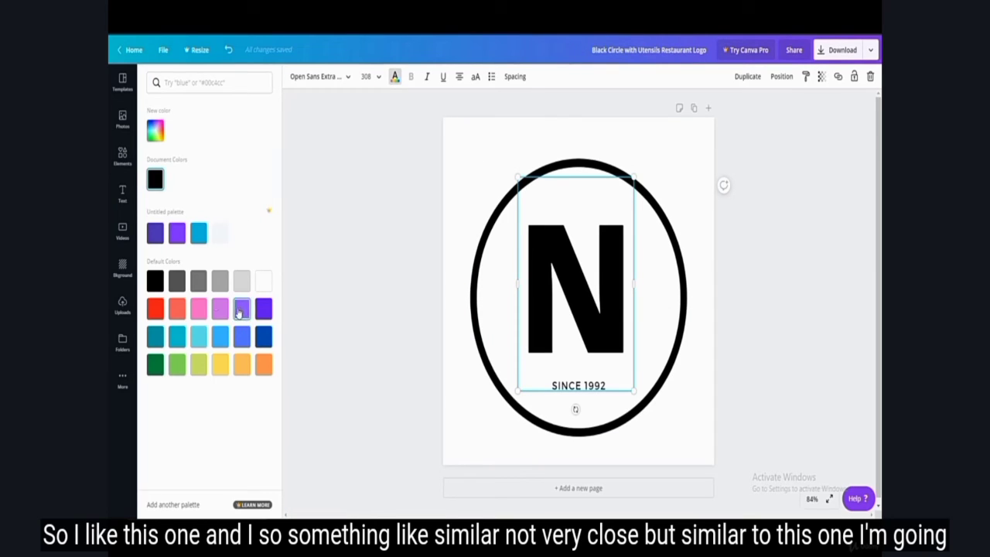
pyautogui.click(155, 308)
pyautogui.click(379, 187)
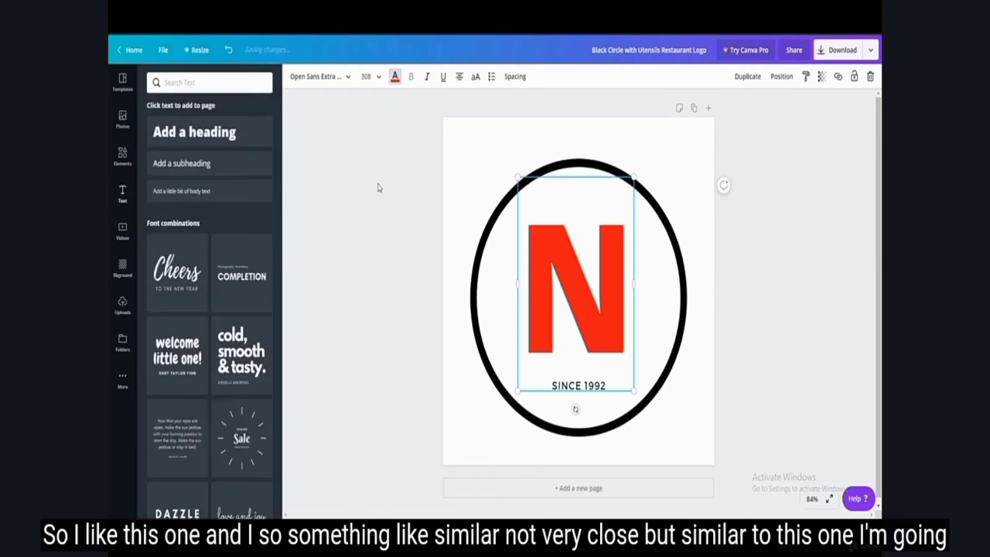
# Step: Recolour the logo's black circle outline with the same red document colour as the large "N"
pyautogui.click(686, 270)
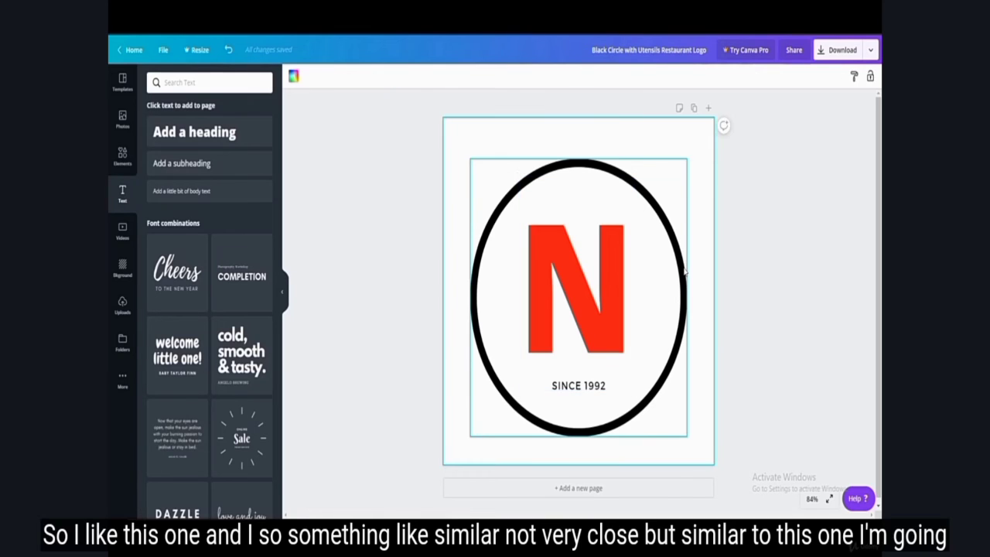
pyautogui.click(293, 76)
pyautogui.click(177, 179)
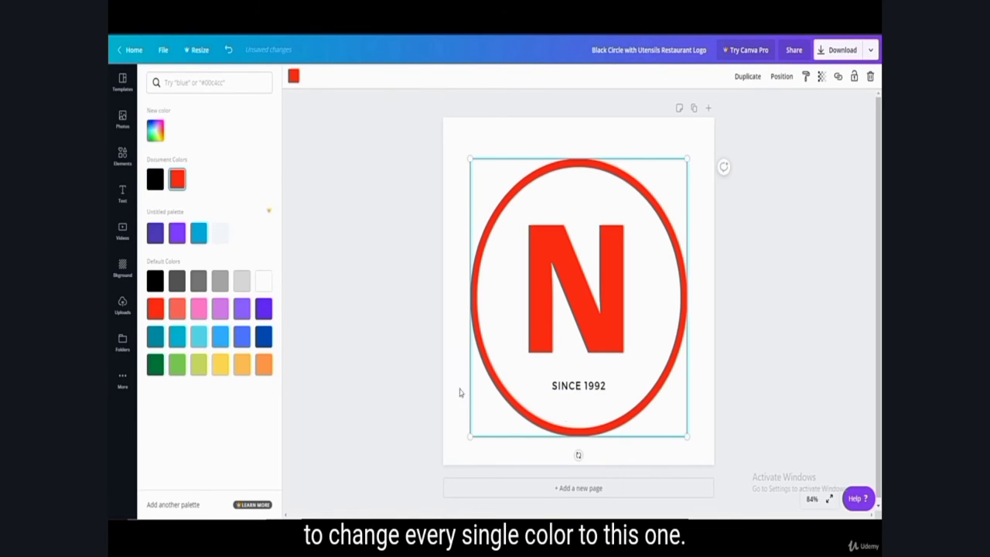
pyautogui.click(331, 265)
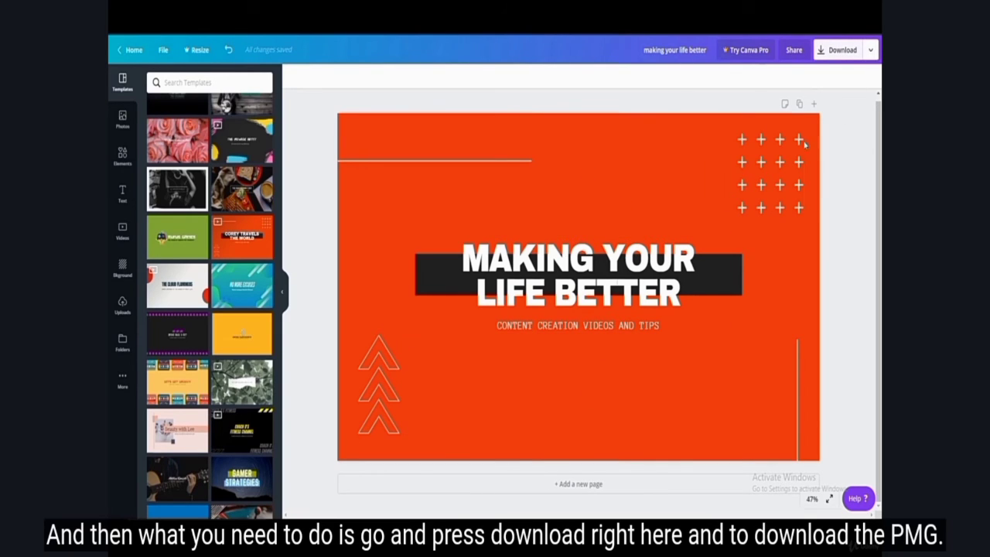
# Step: Review the banner's PNG download options without downloading, and look over the existing designs on the home page
pyautogui.click(839, 51)
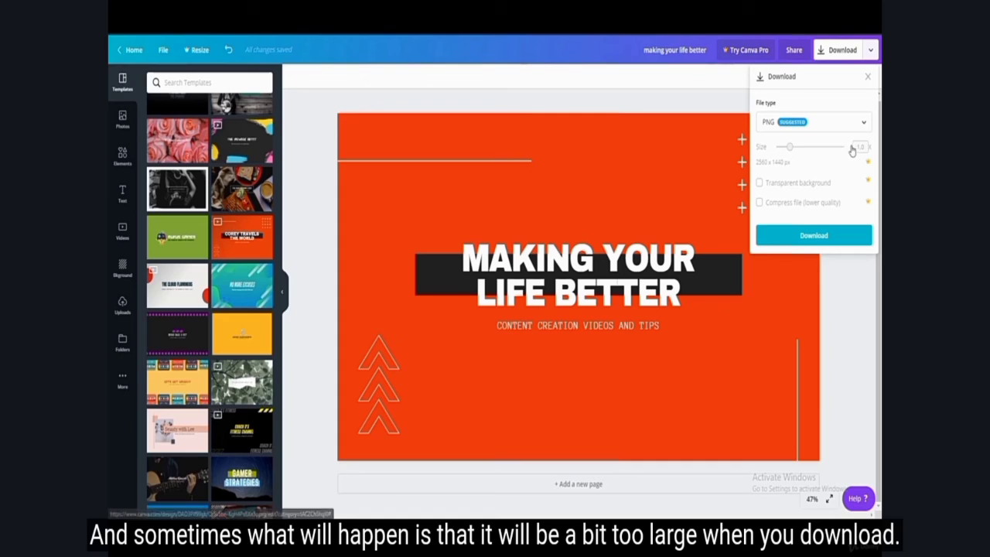
pyautogui.click(860, 320)
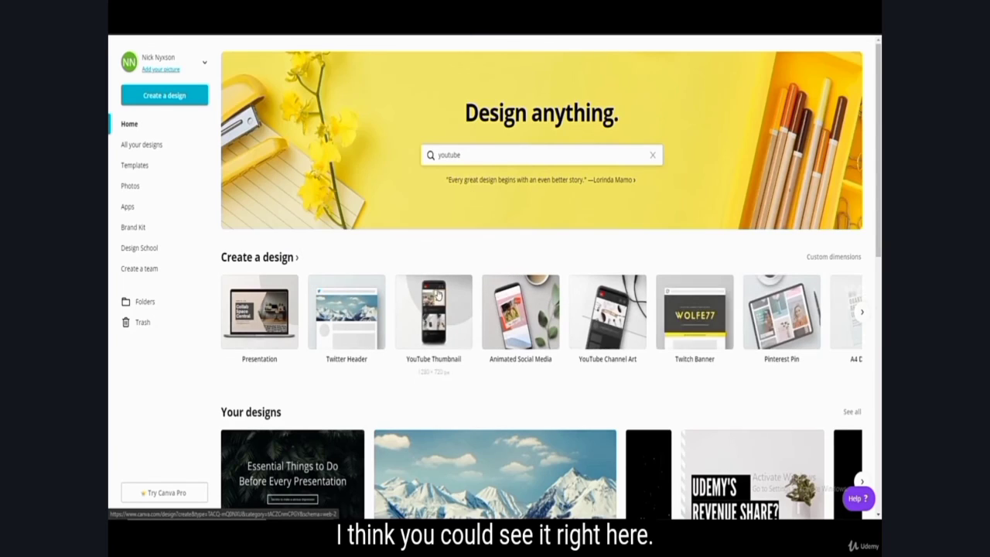
pyautogui.scroll(-1, 438, 296)
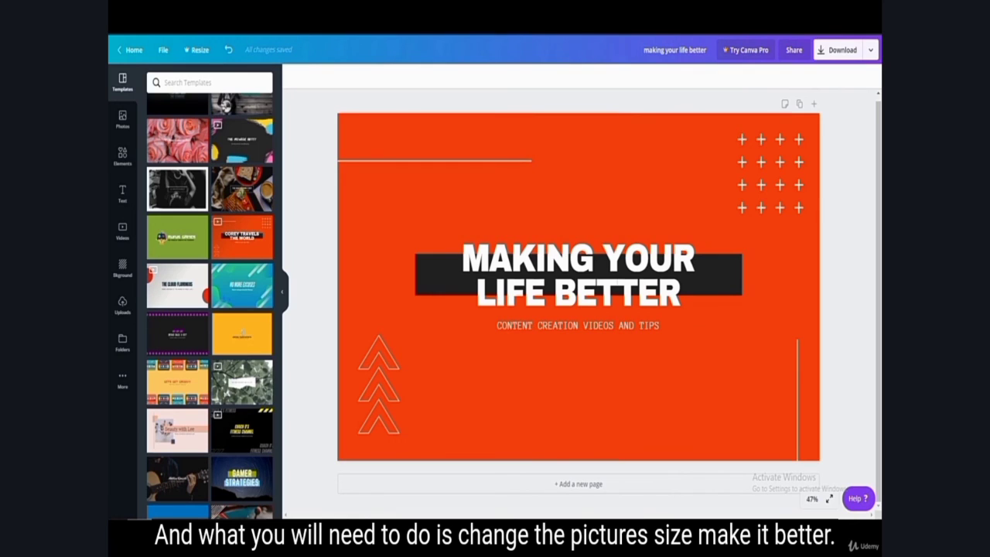
# Step: Search Google for "change picture size" in a new browser tab and open a result
pyautogui.hotkey('ctrl', 't')
pyautogui.click(460, 201)
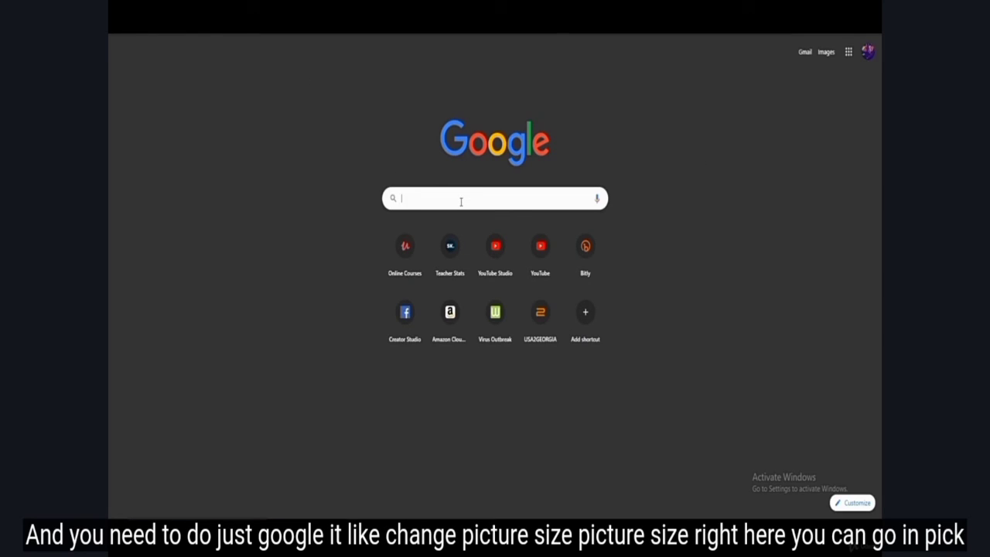
pyautogui.write('change')
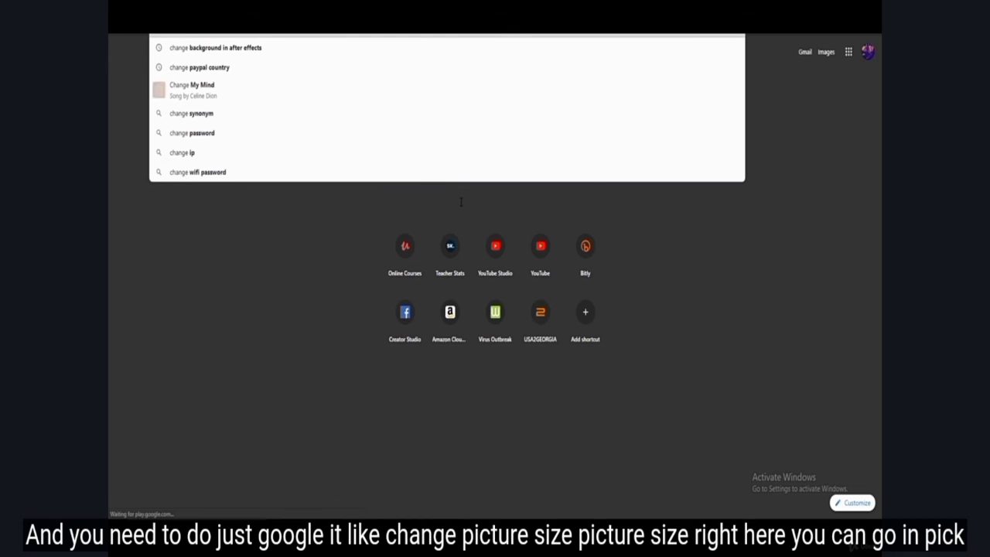
pyautogui.write(' picture')
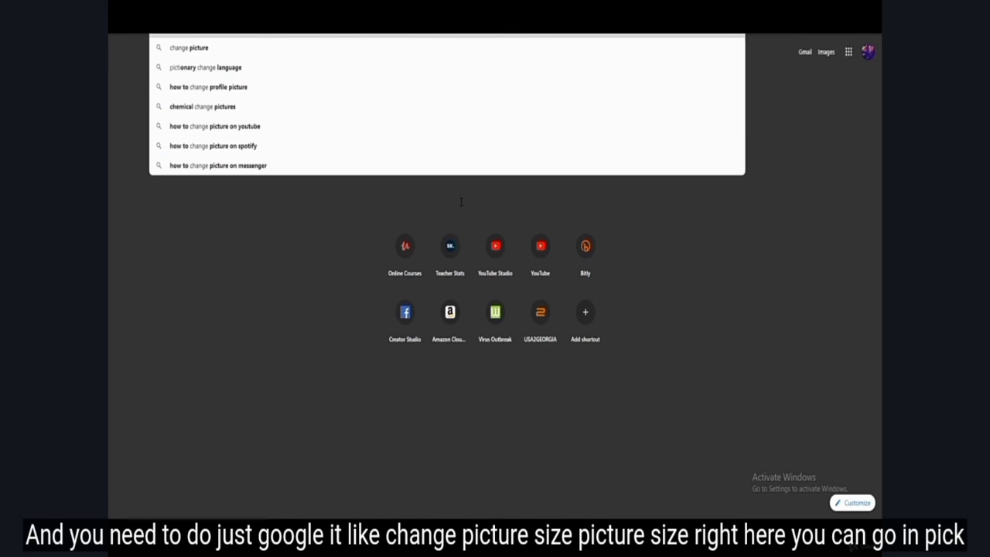
pyautogui.press('Return')
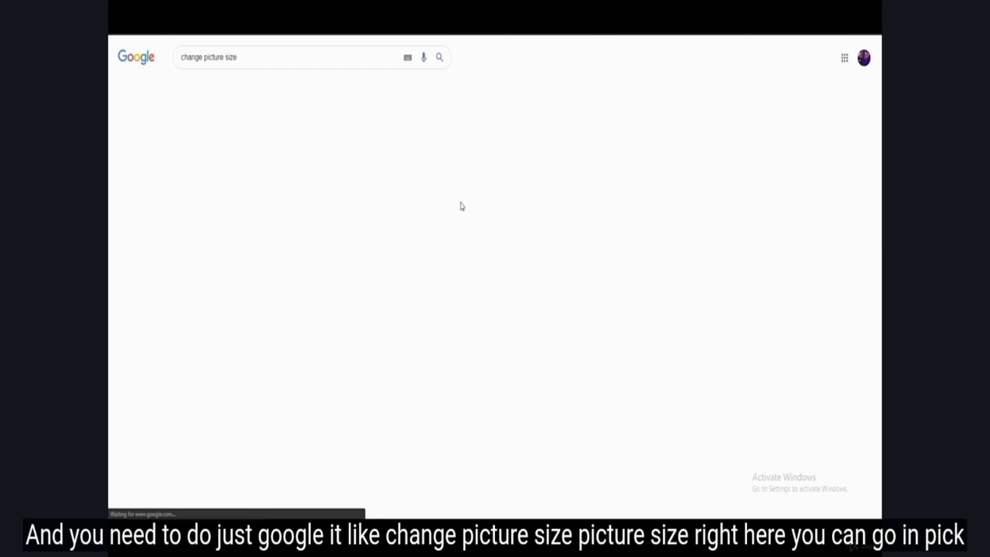
pyautogui.click(260, 151)
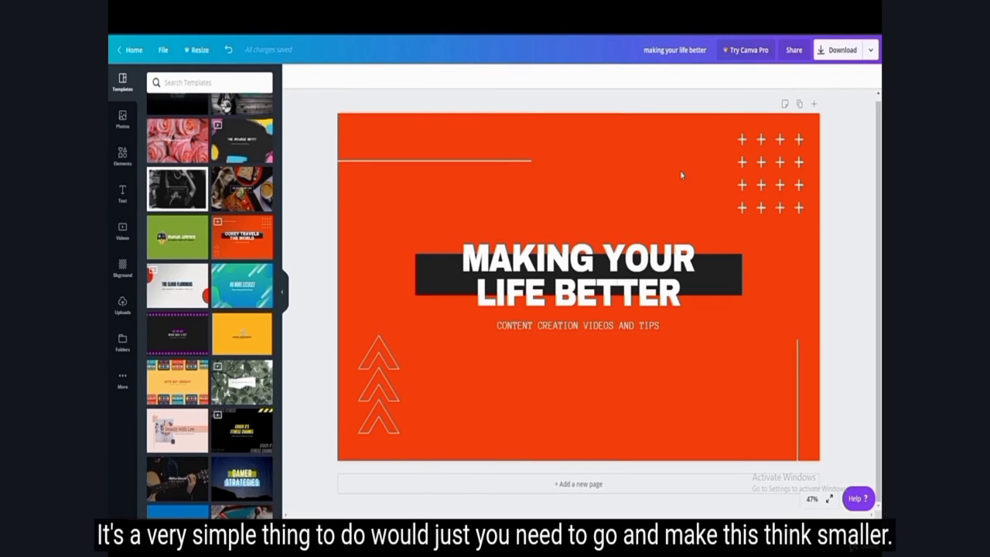
pyautogui.click(681, 174)
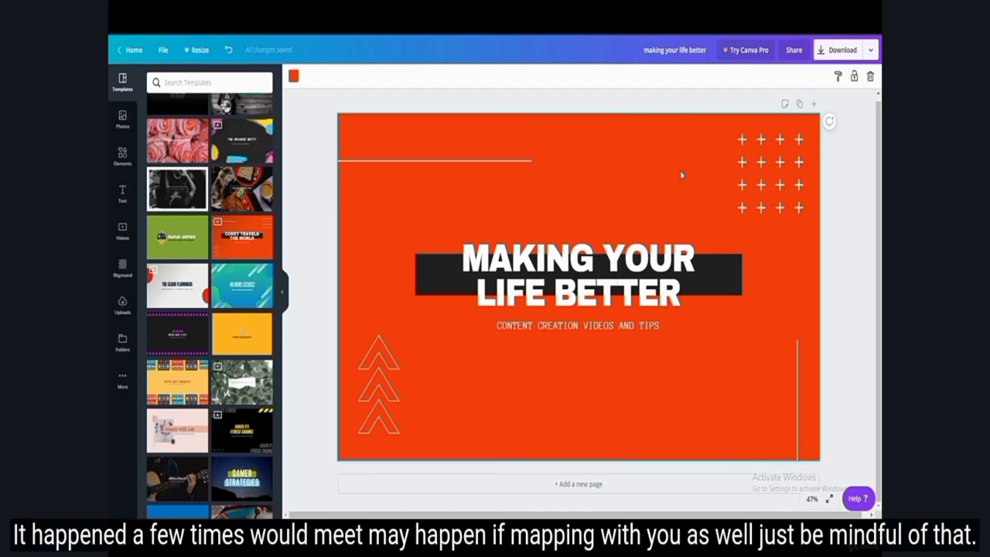
pyautogui.click(832, 192)
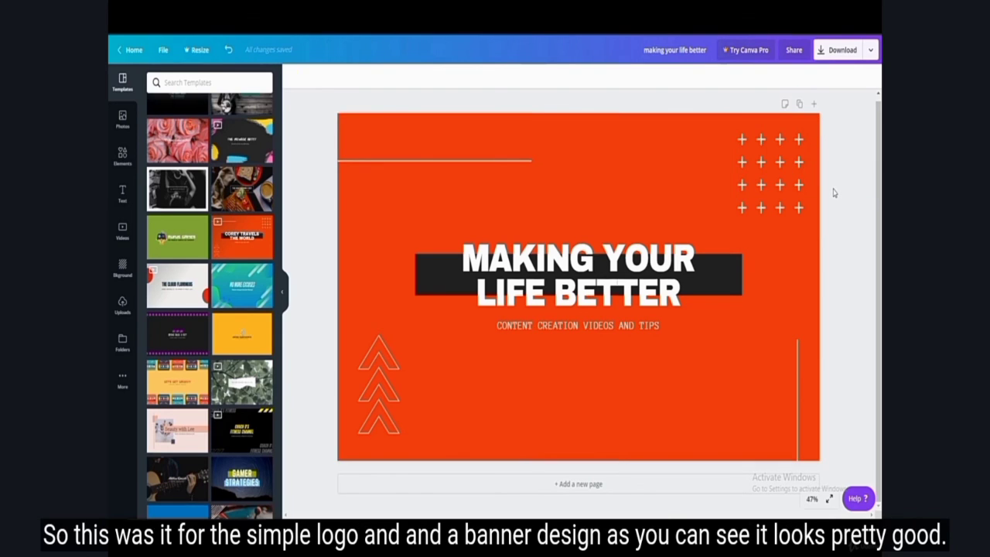